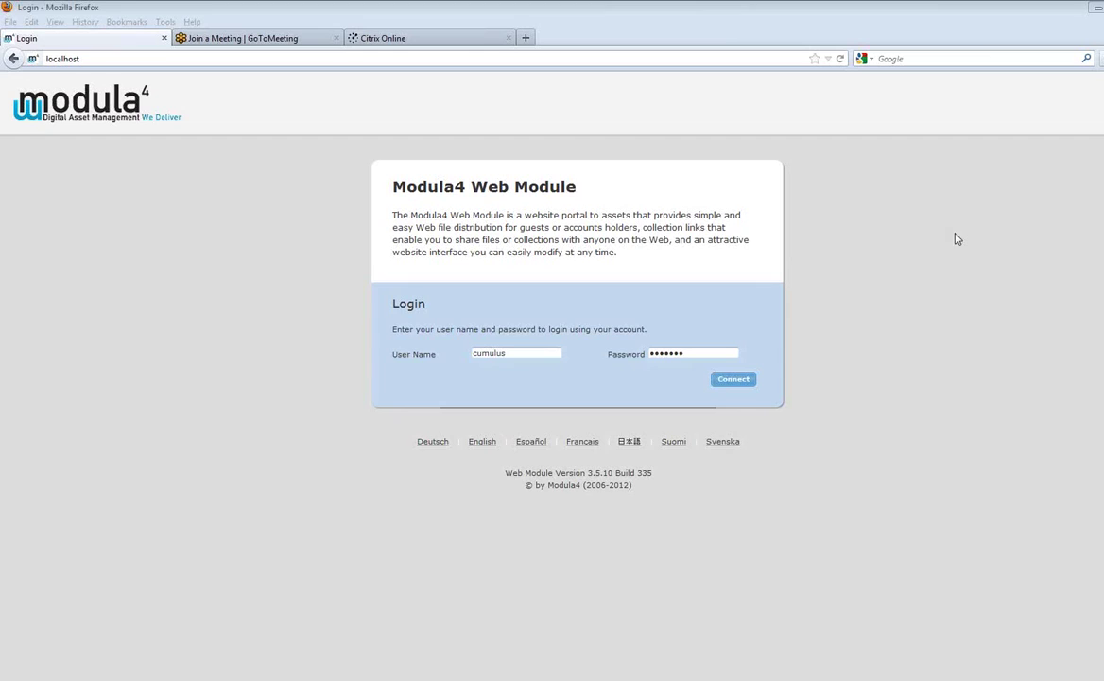
Log in to the Modula4 Web Module with the prefilled credentials and open the Sample Catalog
{"action": "left_click", "coordinate": [729, 385]}
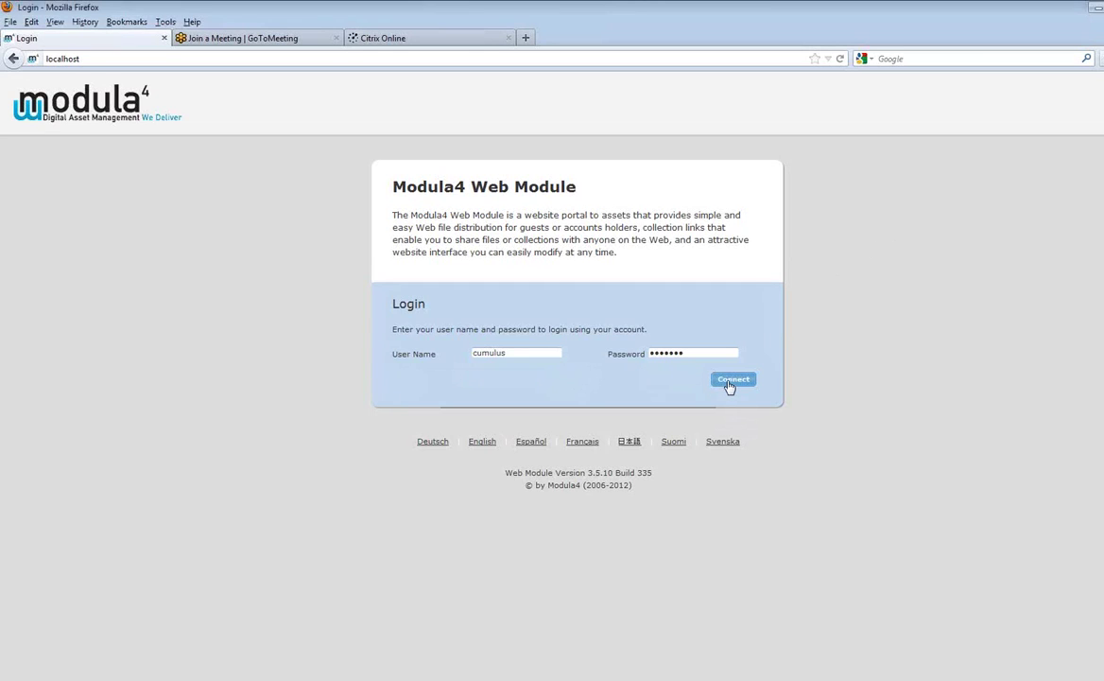
{"action": "left_click", "coordinate": [729, 381]}
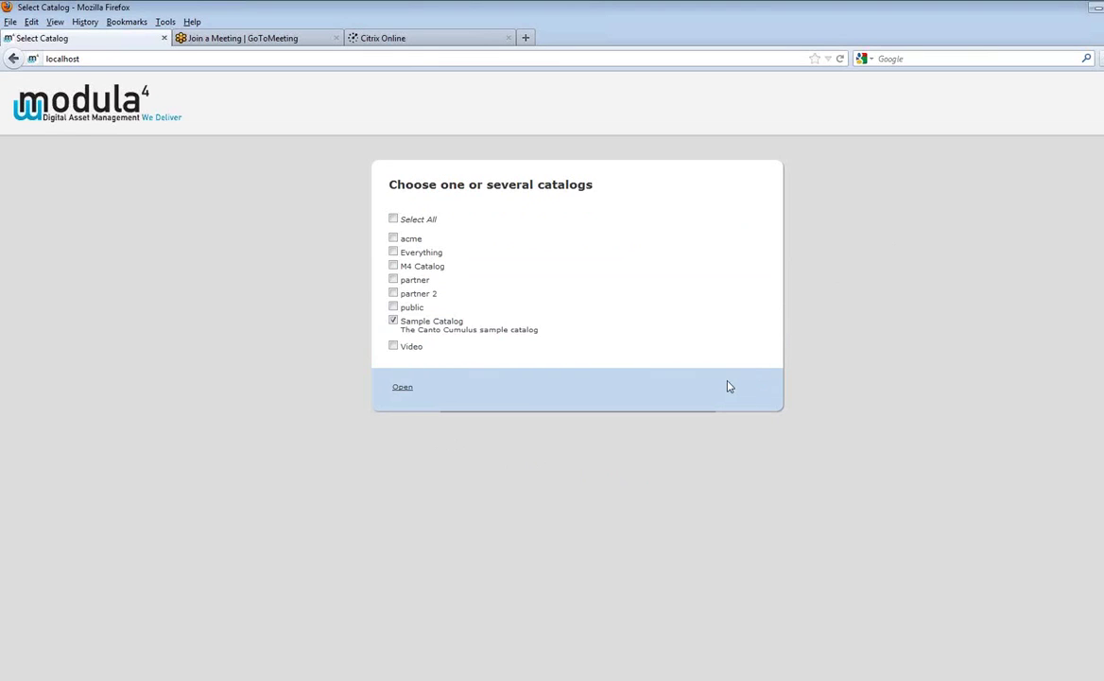
{"action": "left_click", "coordinate": [404, 388]}
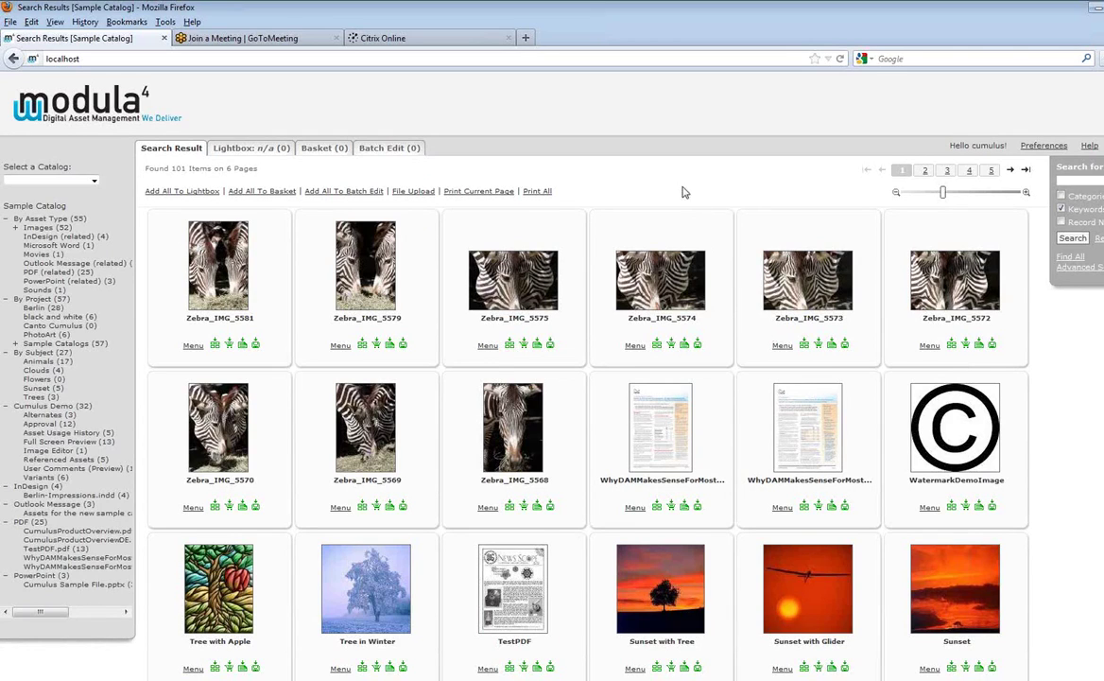
Review the site's General, Sorting, Actions and Thumbnails setup options from the preferences, and close the setup without saving
{"action": "left_click", "coordinate": [1045, 146]}
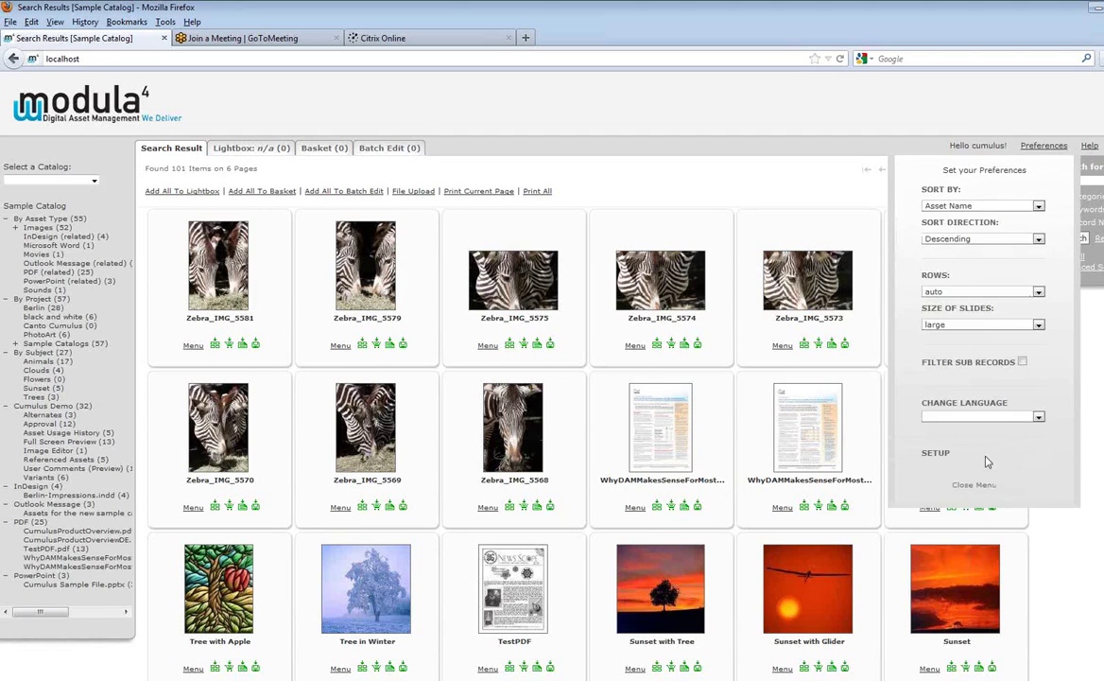
{"action": "left_click", "coordinate": [935, 453]}
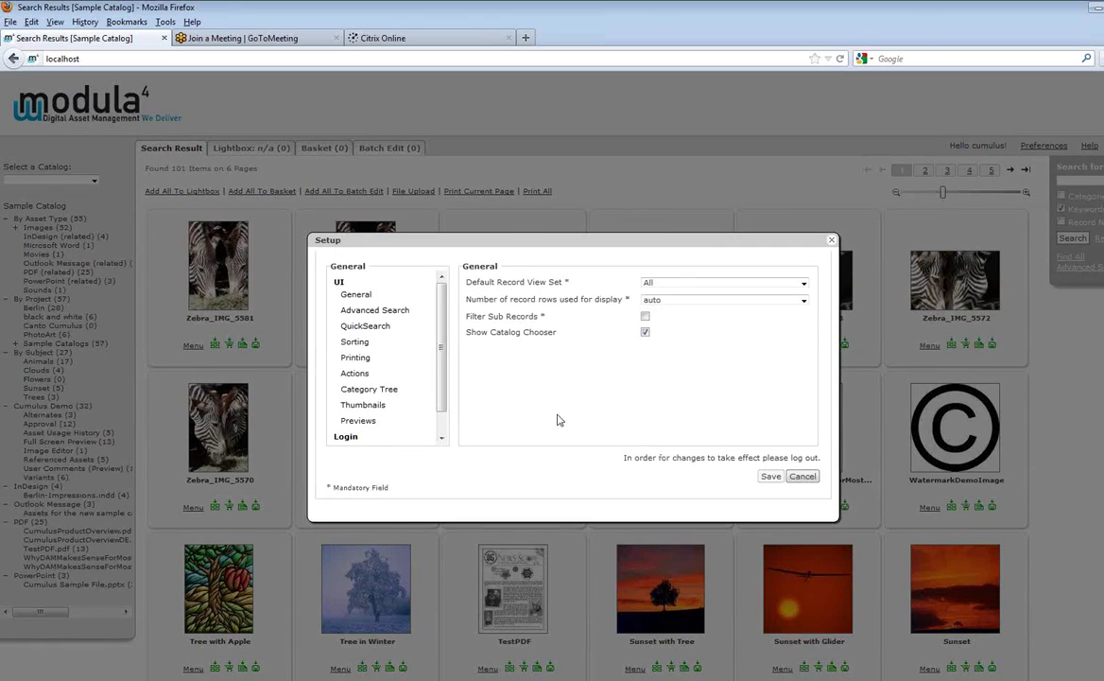
{"action": "scroll", "coordinate": [443, 331], "scroll_direction": "down", "scroll_amount": 2}
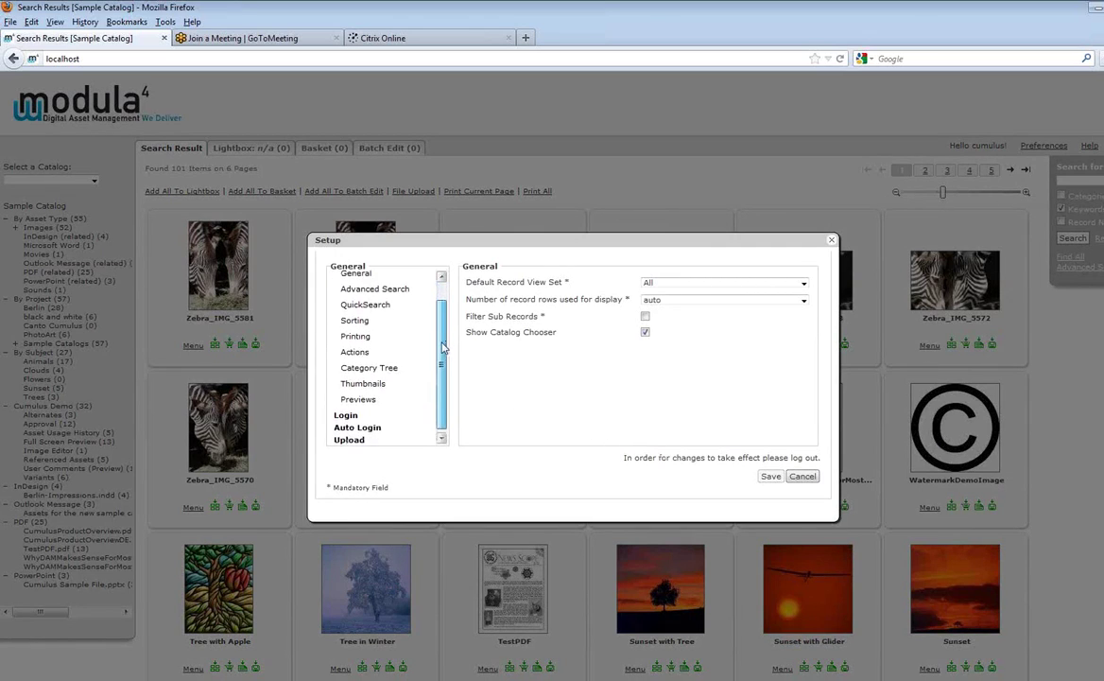
{"action": "scroll", "coordinate": [443, 336], "scroll_direction": "up", "scroll_amount": 2}
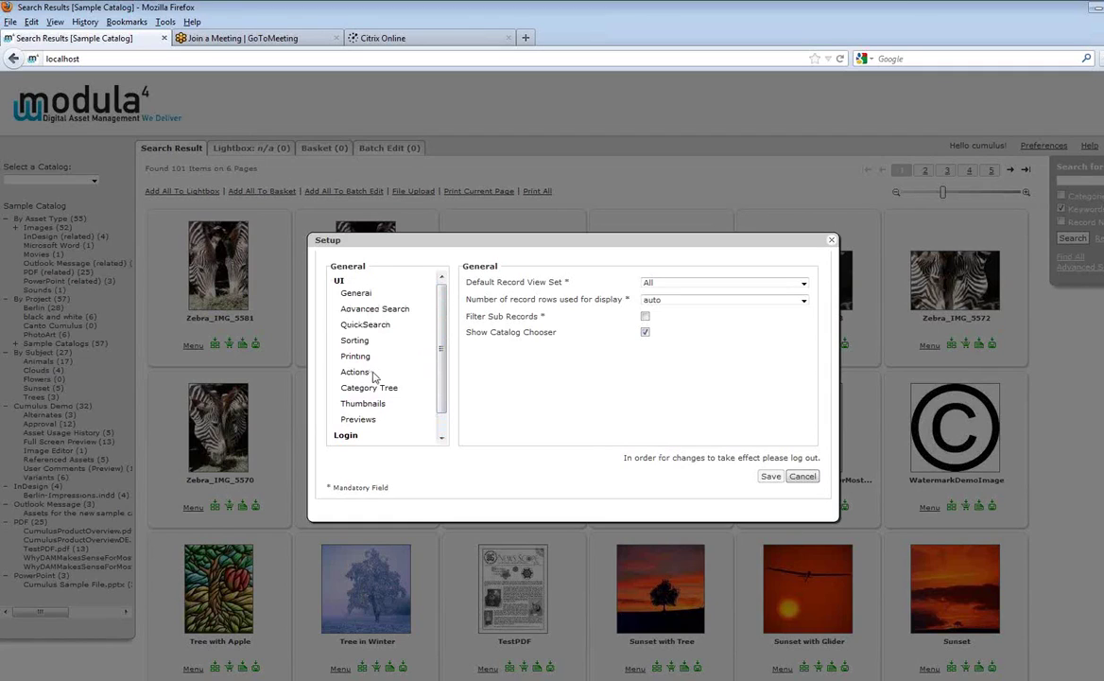
{"action": "left_click_drag", "start_coordinate": [442, 392], "coordinate": [444, 413]}
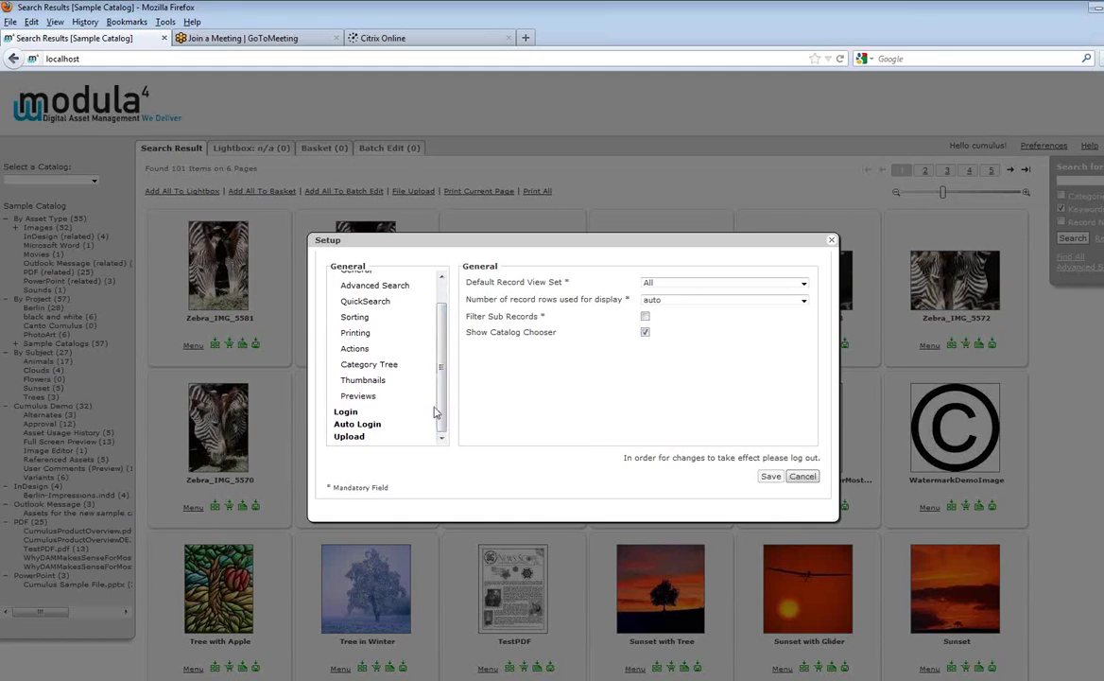
{"action": "left_click", "coordinate": [363, 322]}
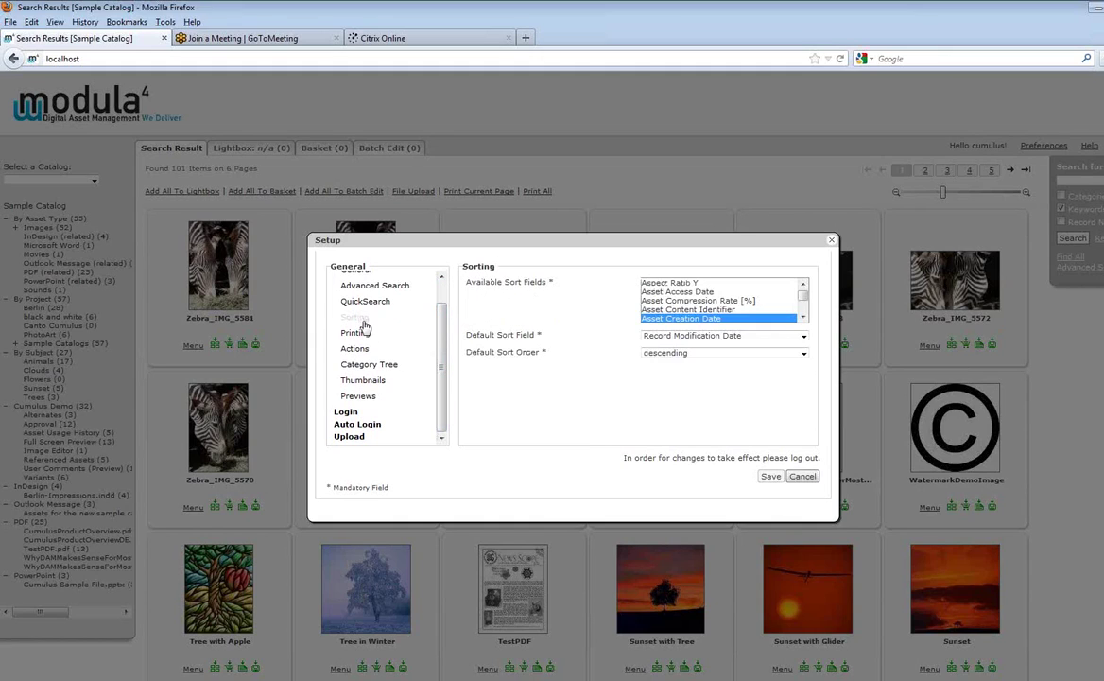
{"action": "left_click", "coordinate": [357, 349]}
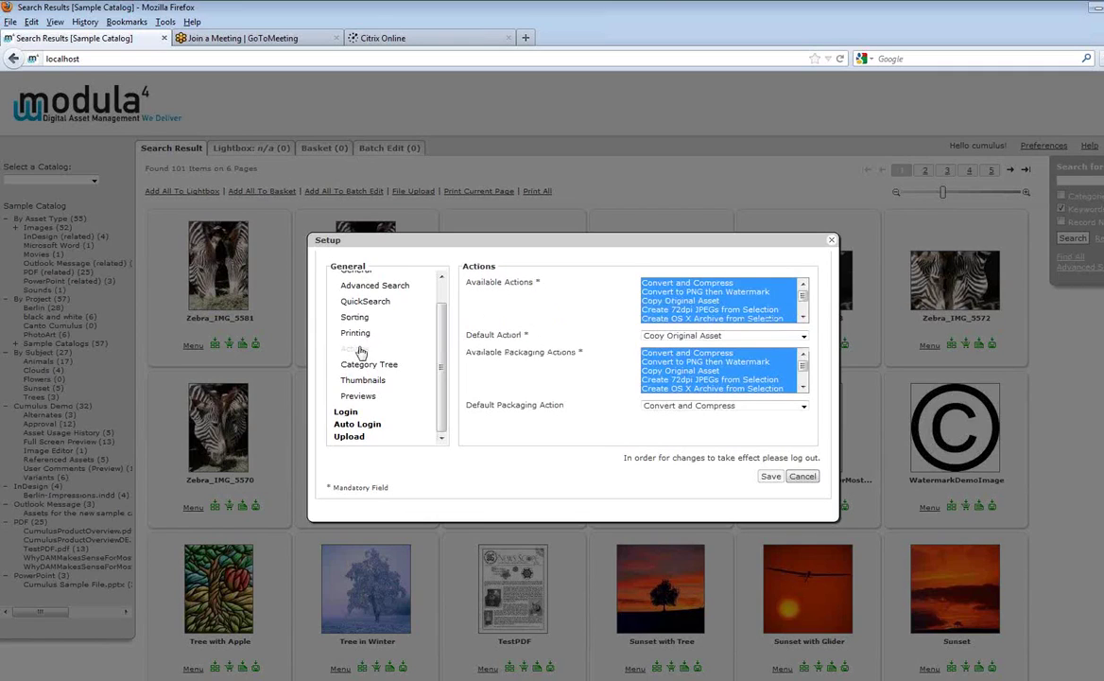
{"action": "left_click", "coordinate": [371, 382]}
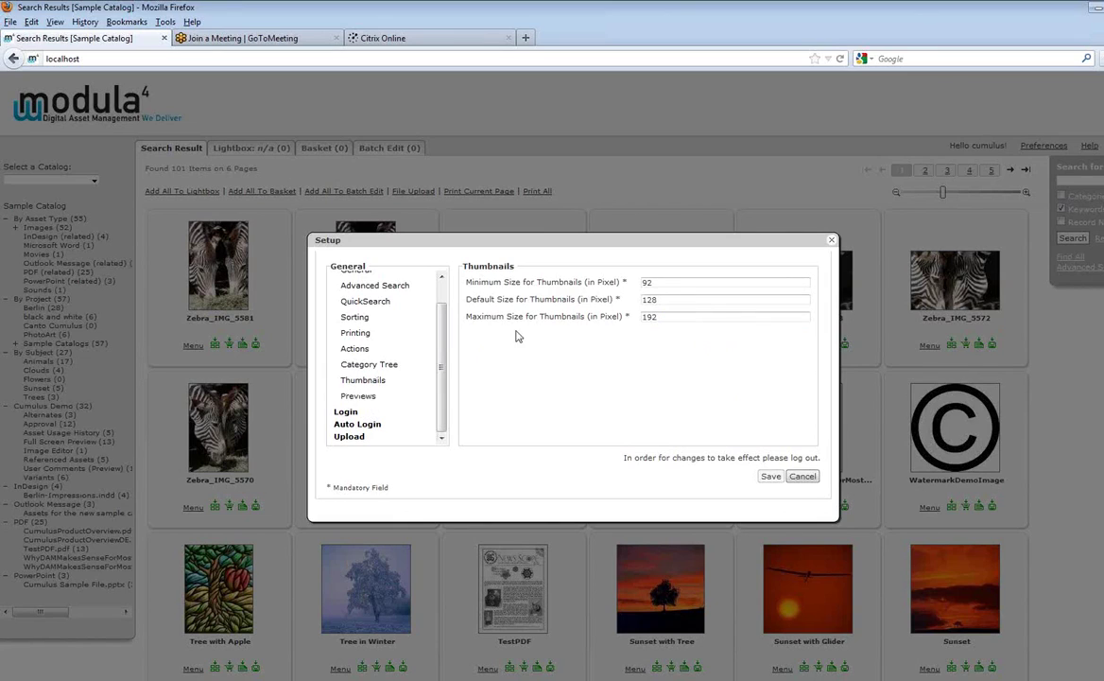
{"action": "left_click", "coordinate": [833, 244]}
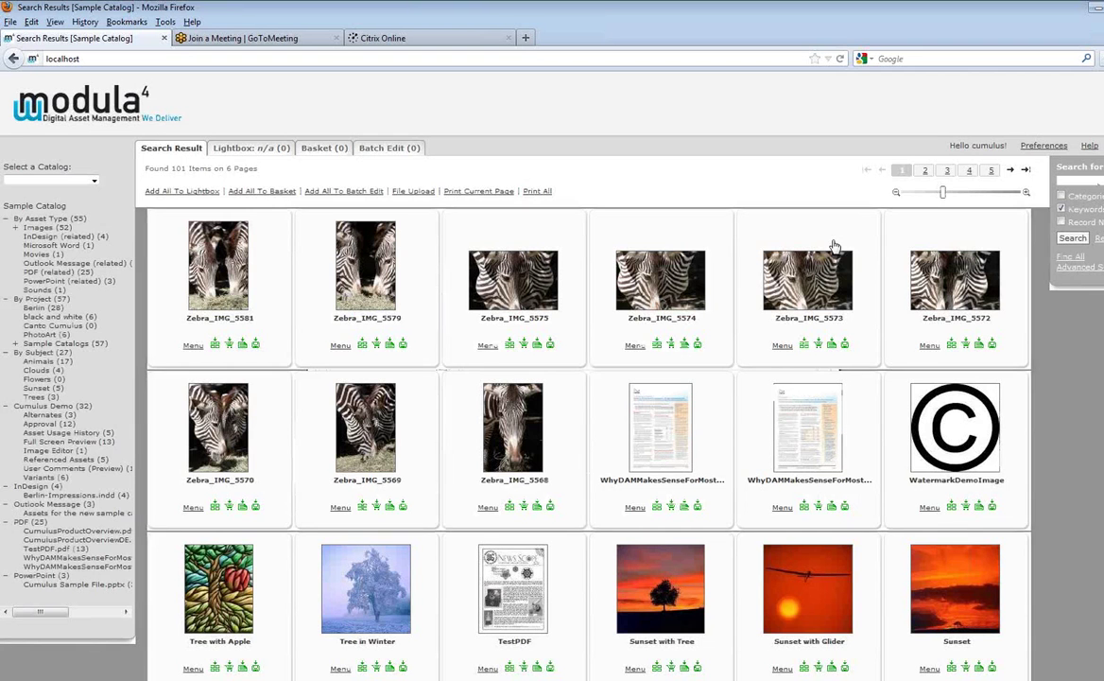
Go to internal.democompany.com, confirming that the current page can be left
{"action": "left_click", "coordinate": [210, 60]}
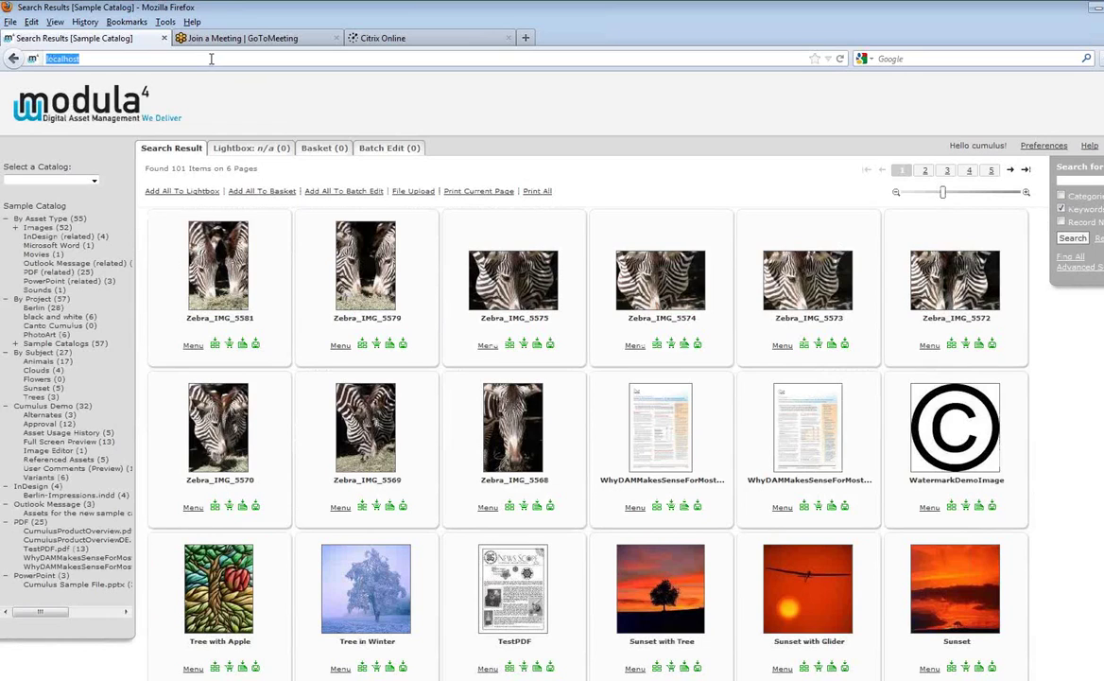
{"action": "type", "text": "internal"}
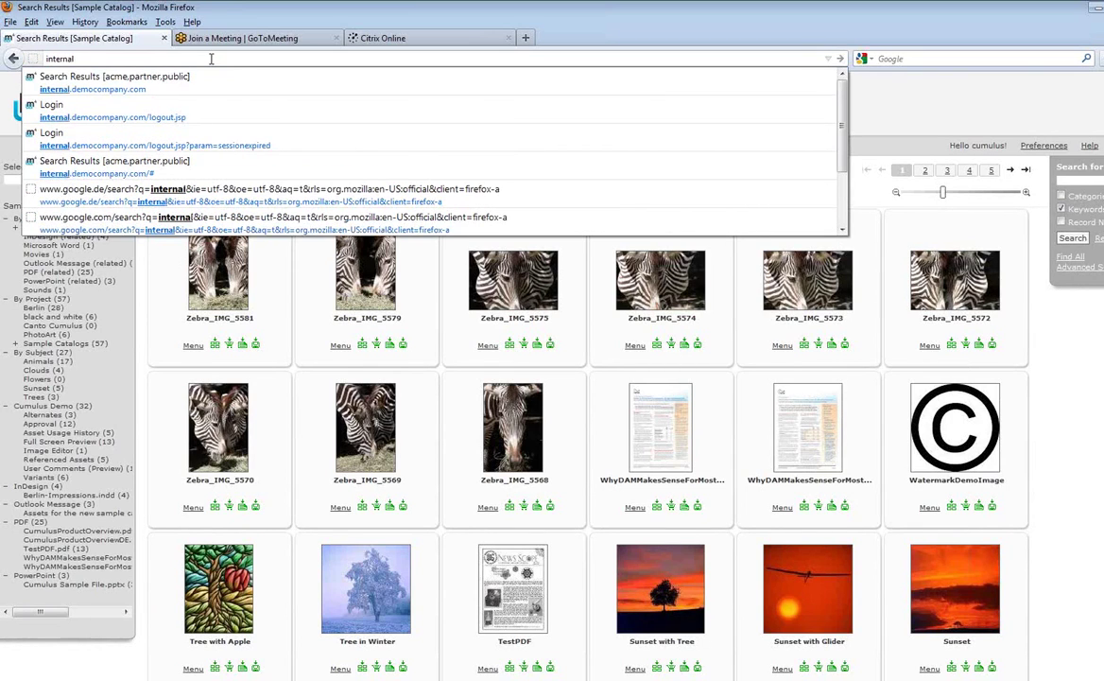
{"action": "key", "text": "Down"}
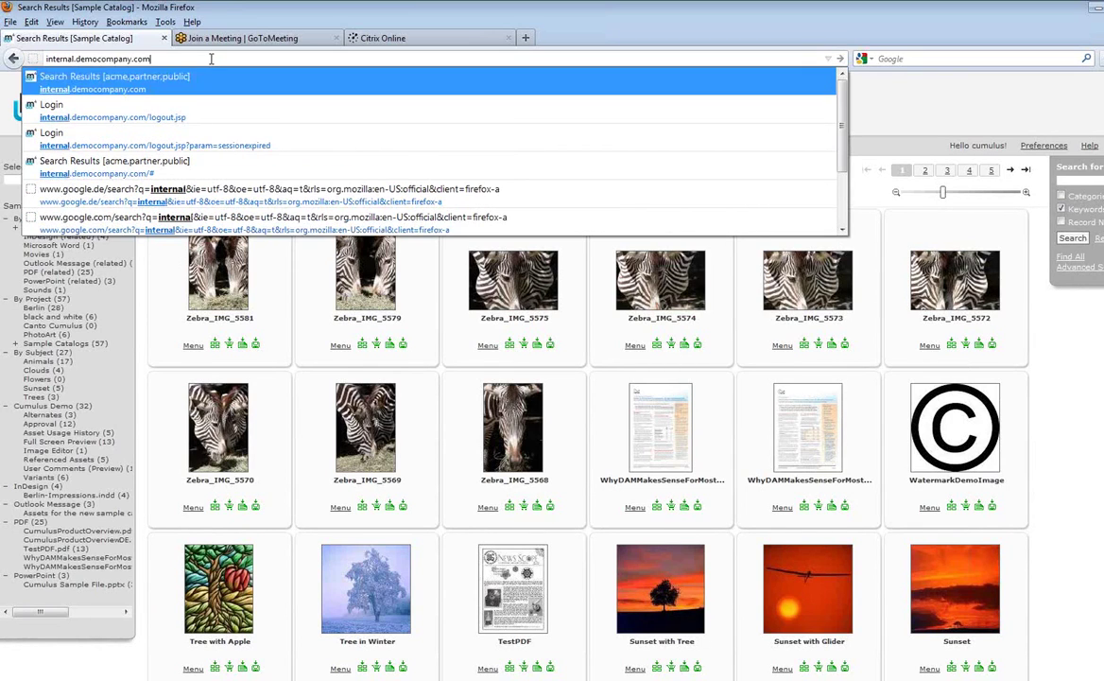
{"action": "key", "text": "Return"}
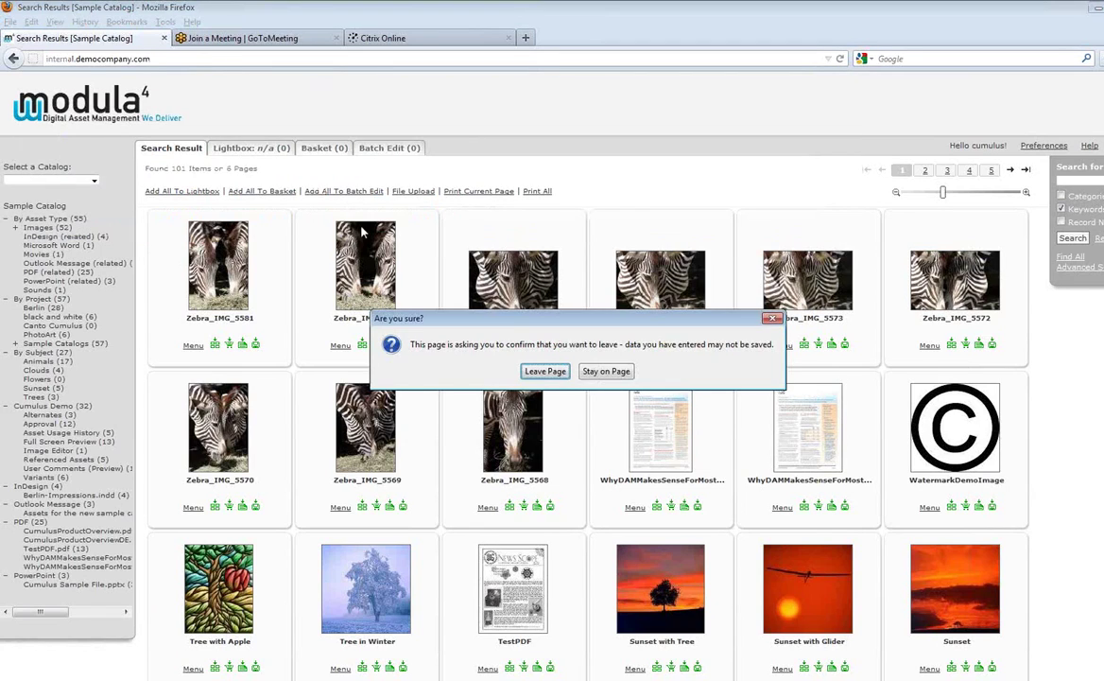
{"action": "left_click", "coordinate": [545, 371]}
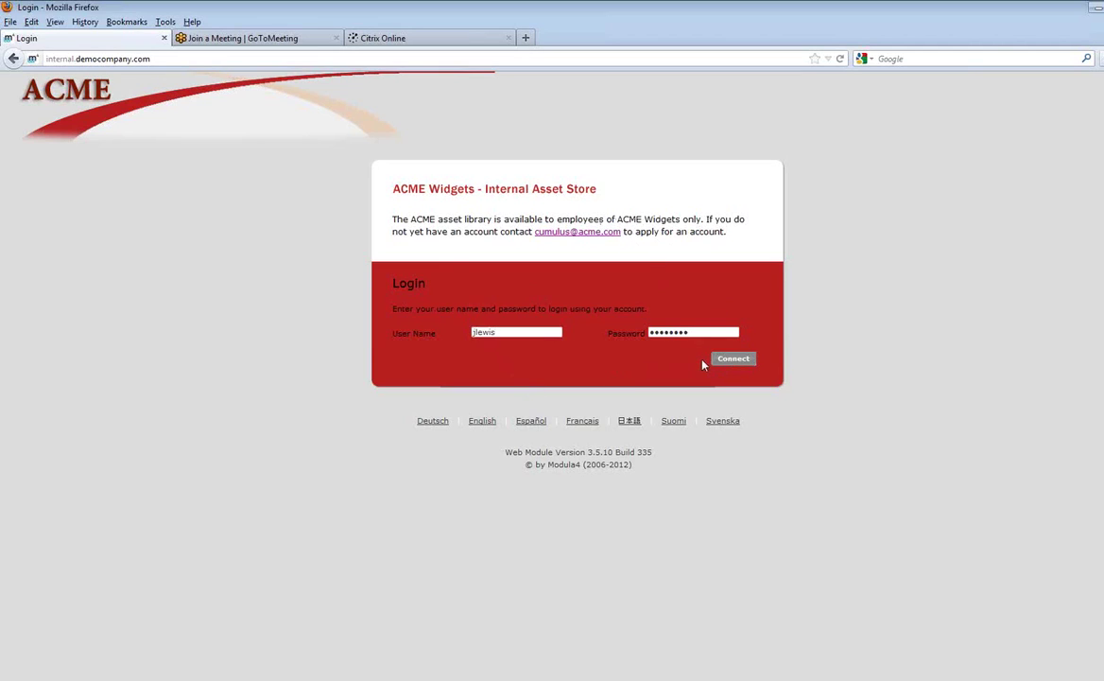
Log in to the ACME internal asset store with the prefilled credentials and open the acme, partner and public catalogs
{"action": "left_click", "coordinate": [735, 366]}
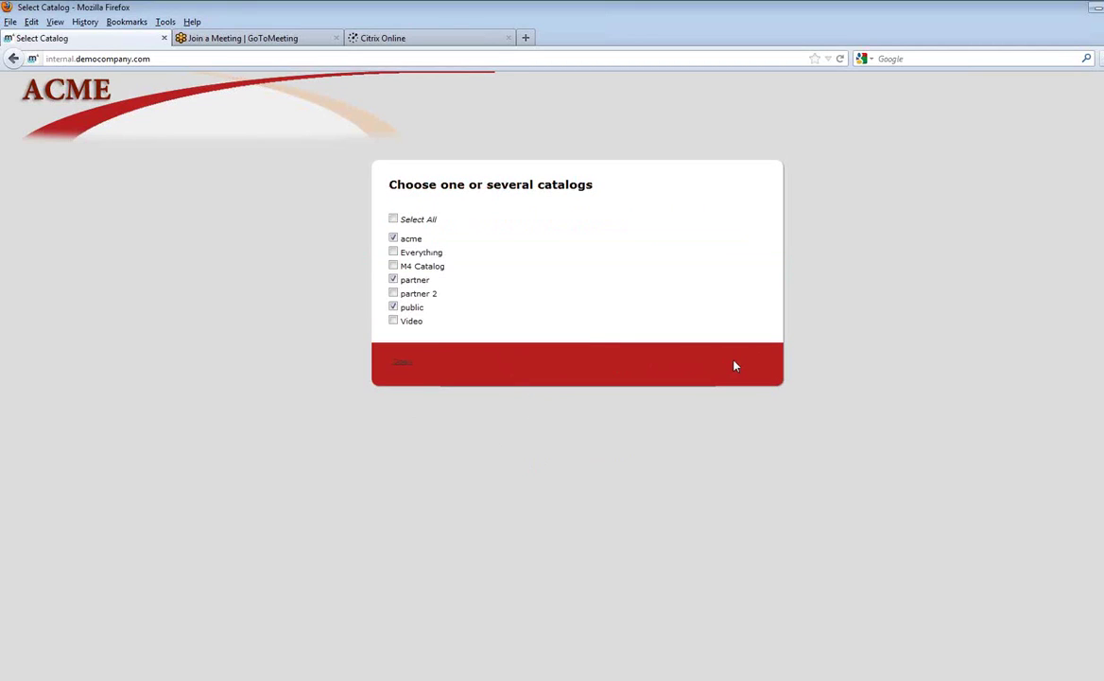
{"action": "left_click", "coordinate": [402, 366]}
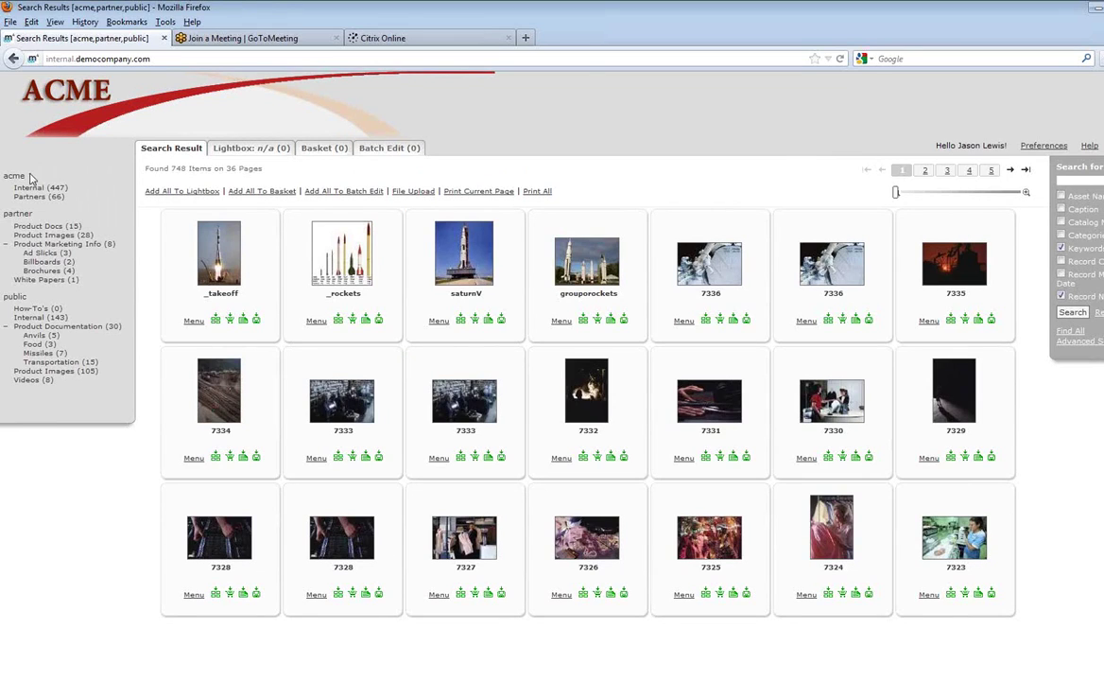
{"action": "left_click", "coordinate": [28, 244]}
Examine the internal site's General and Login setup, including its available and default catalogs, and close it without saving
{"action": "left_click", "coordinate": [1059, 148]}
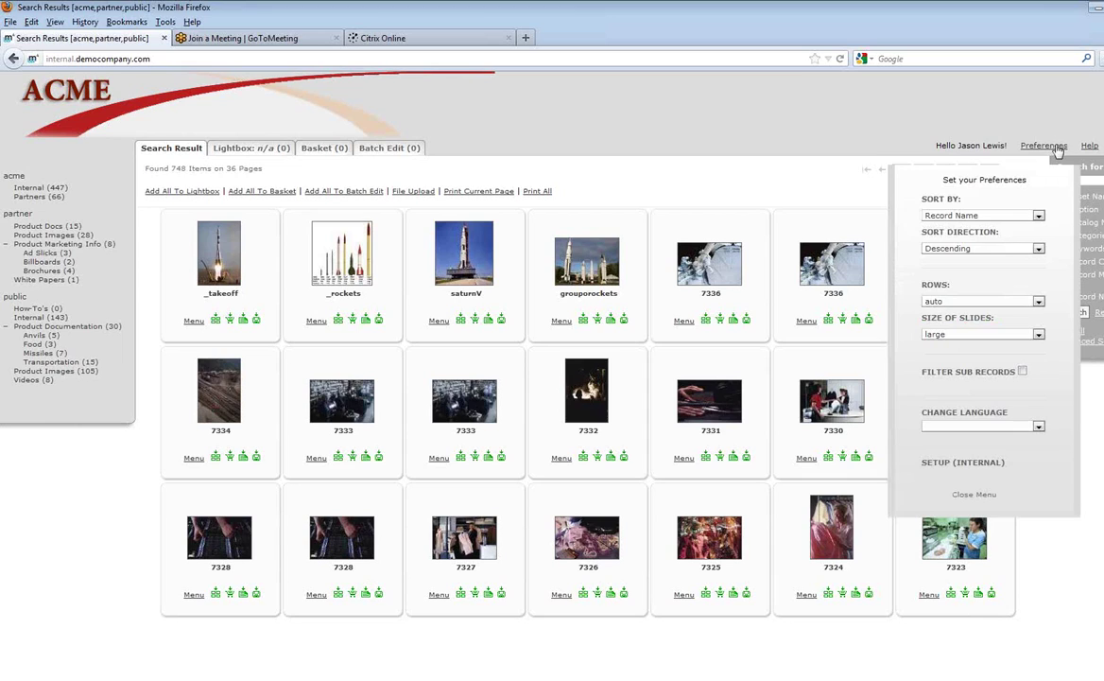
{"action": "left_click", "coordinate": [959, 462]}
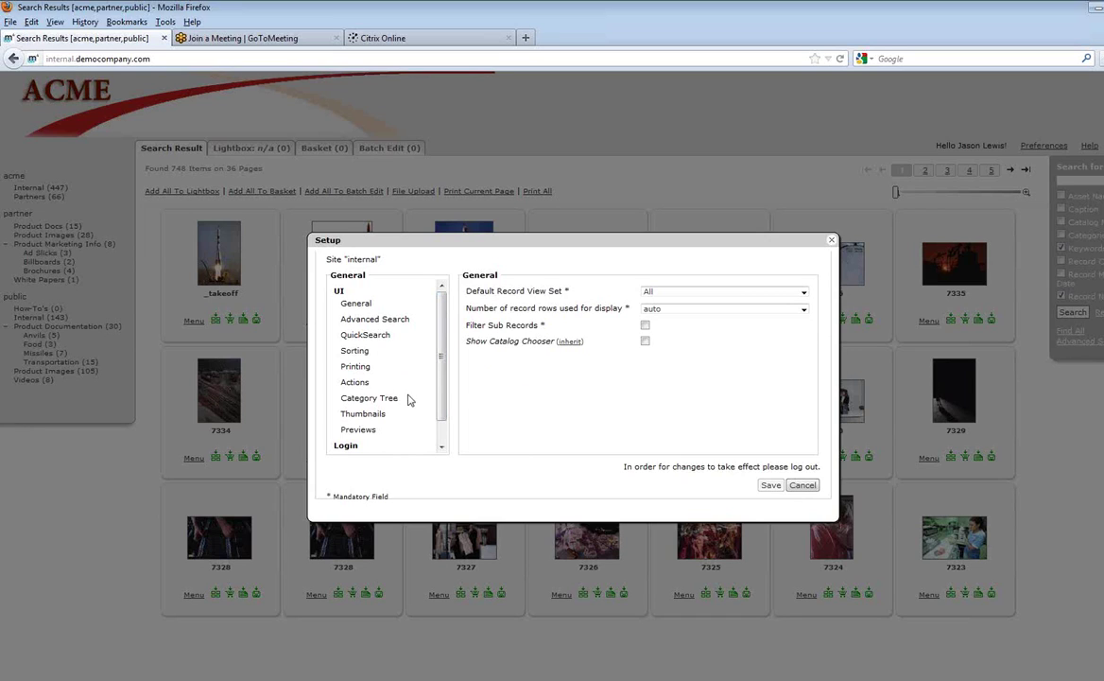
{"action": "left_click_drag", "start_coordinate": [442, 388], "coordinate": [441, 405]}
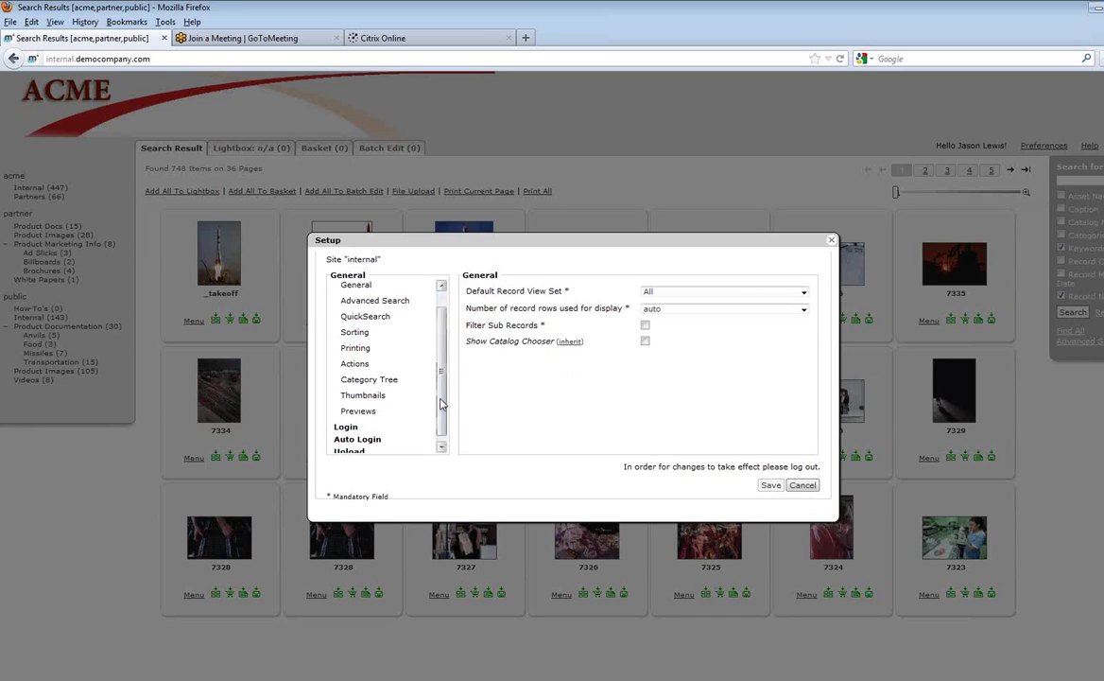
{"action": "left_click", "coordinate": [347, 428]}
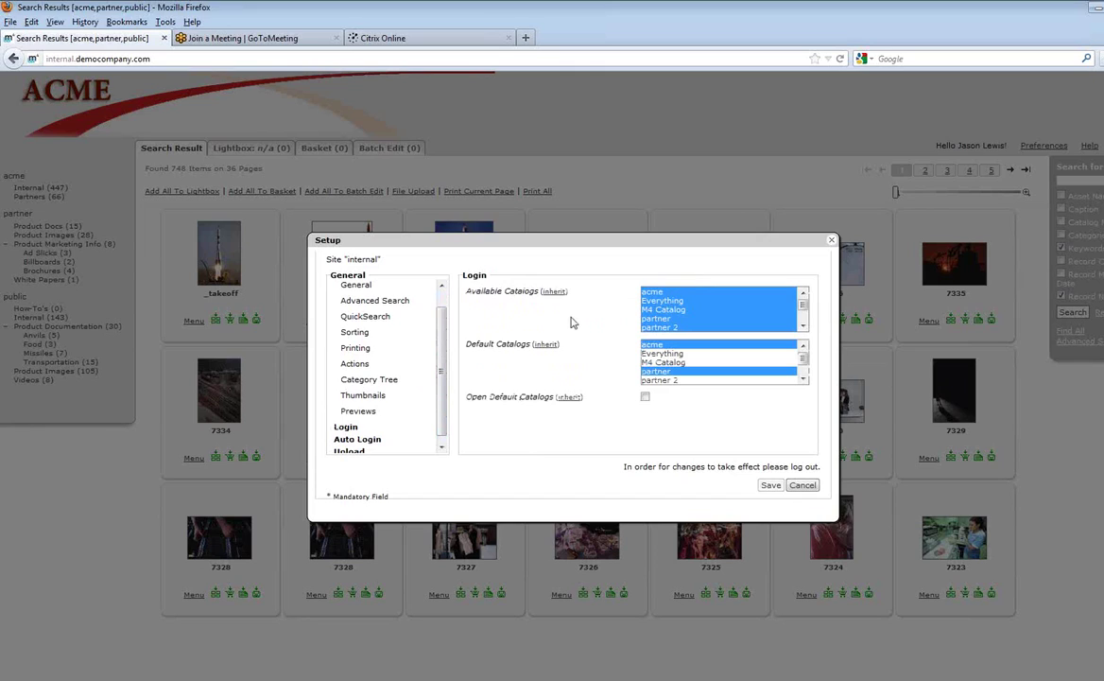
{"action": "left_click_drag", "start_coordinate": [442, 339], "coordinate": [442, 320]}
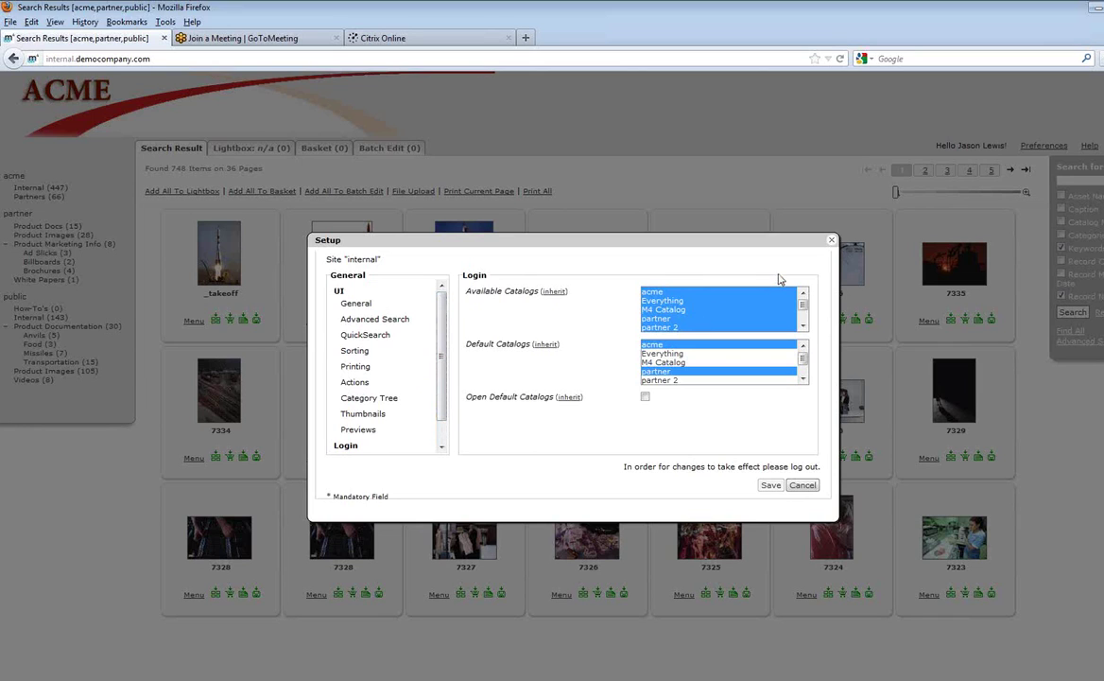
{"action": "left_click", "coordinate": [833, 245]}
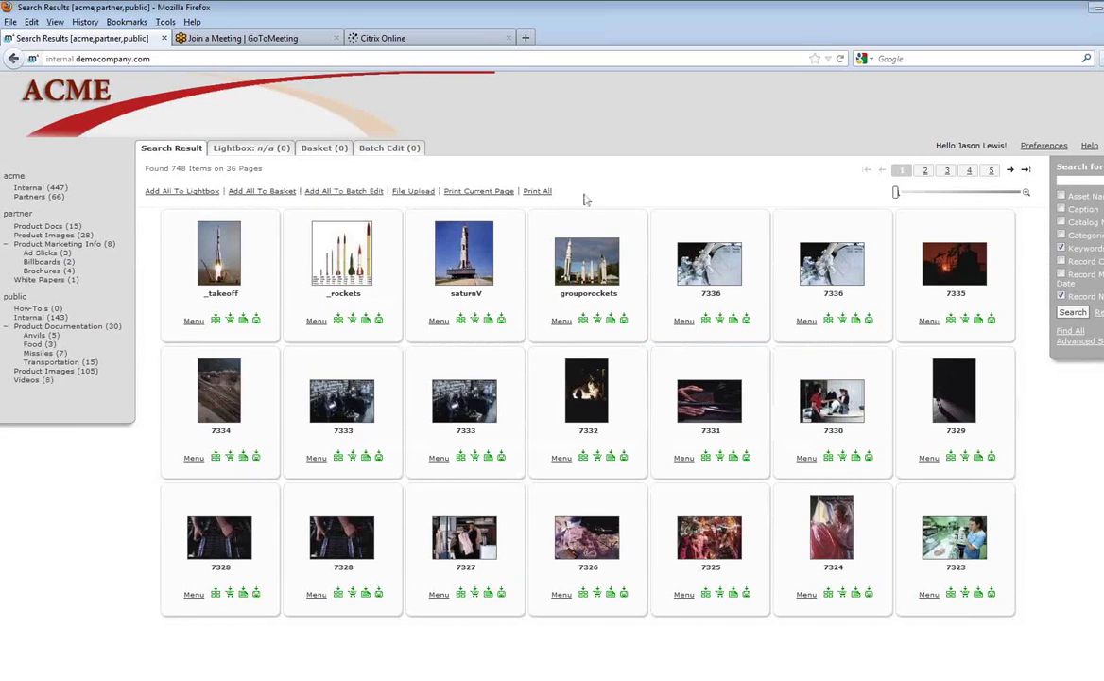
Go to partners.democompany.com, confirming that the current page can be left
{"action": "left_click", "coordinate": [161, 59]}
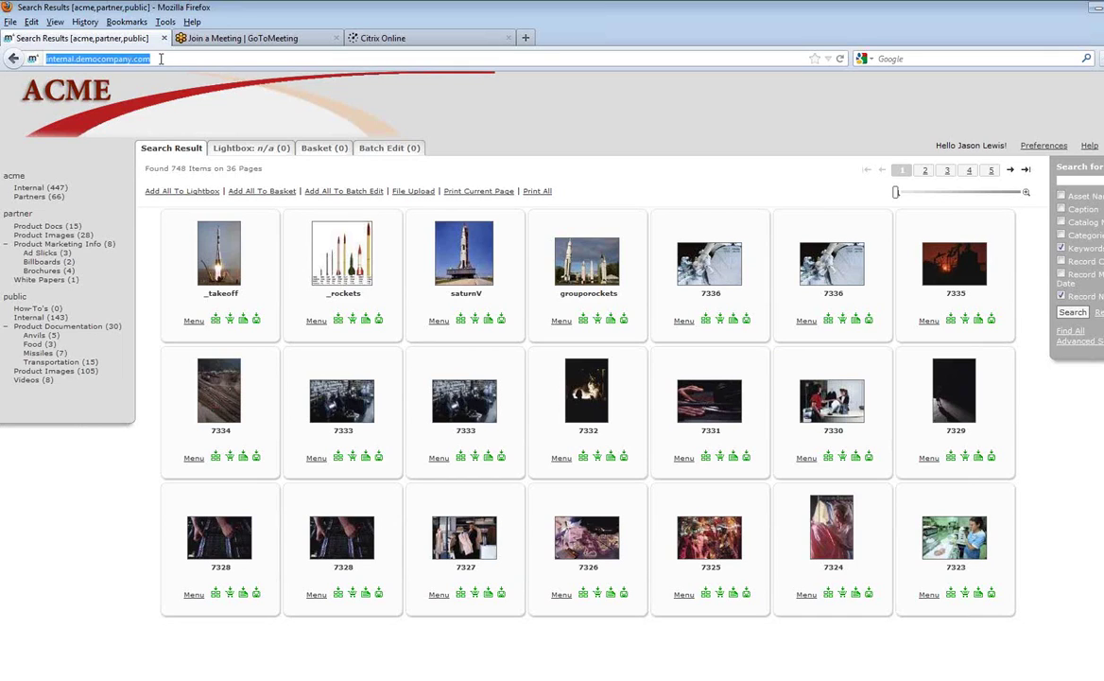
{"action": "type", "text": "partner"}
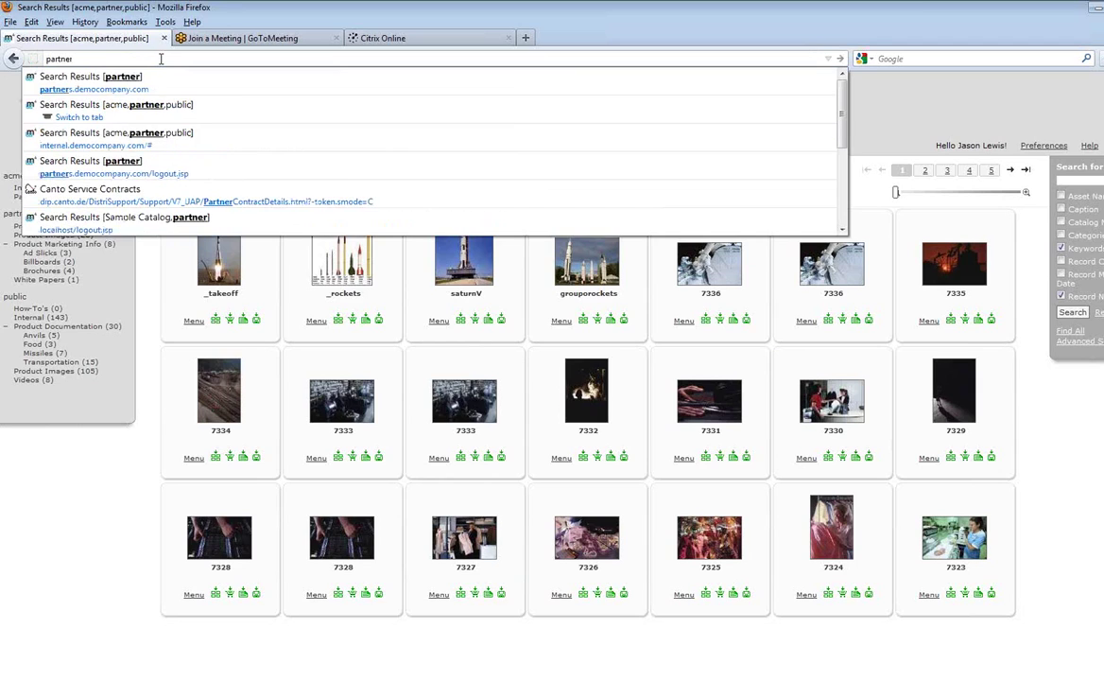
{"action": "key", "text": "Down"}
{"action": "key", "text": "Return"}
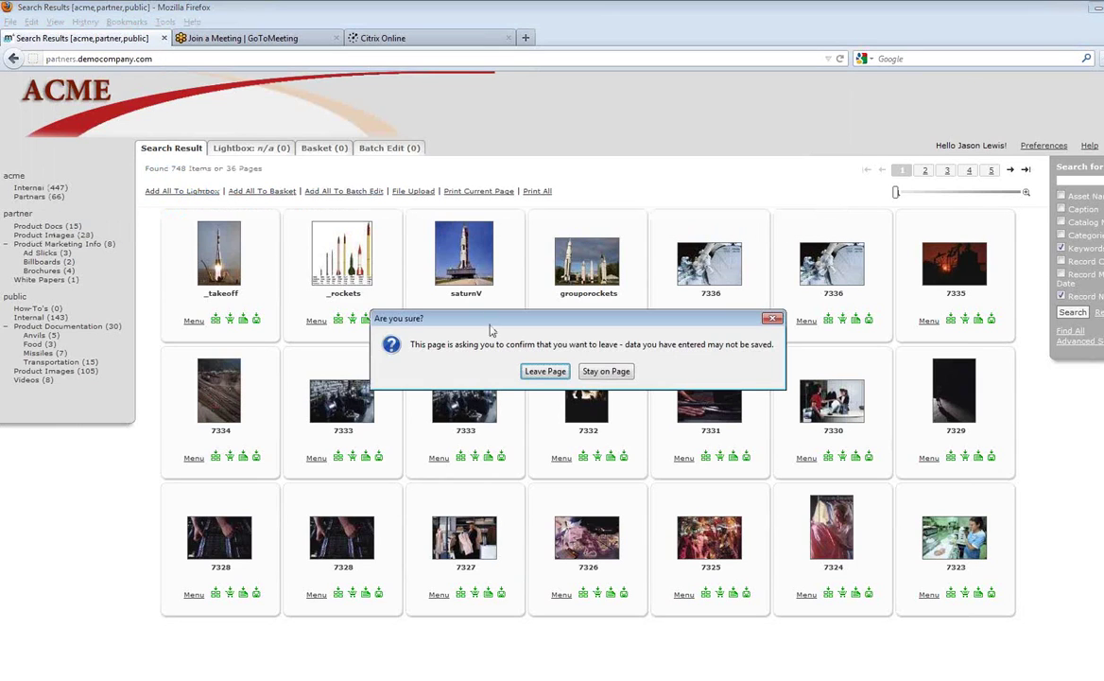
{"action": "left_click", "coordinate": [547, 372]}
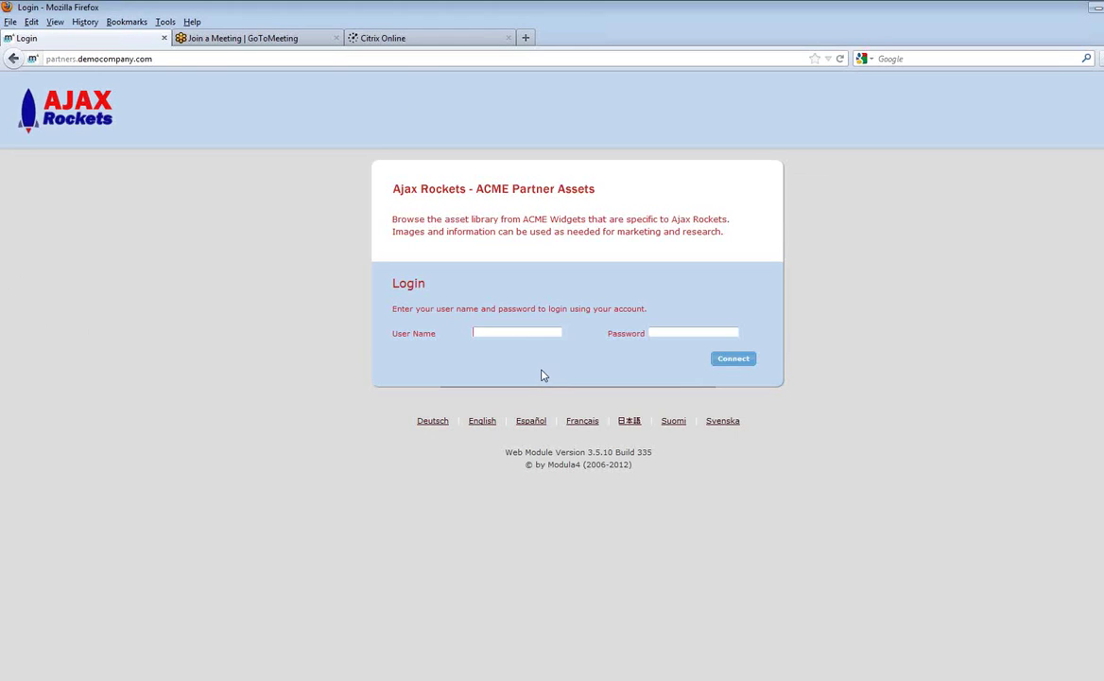
Log in to the Ajax Rockets partner site with the saved partner account
{"action": "left_click", "coordinate": [523, 333]}
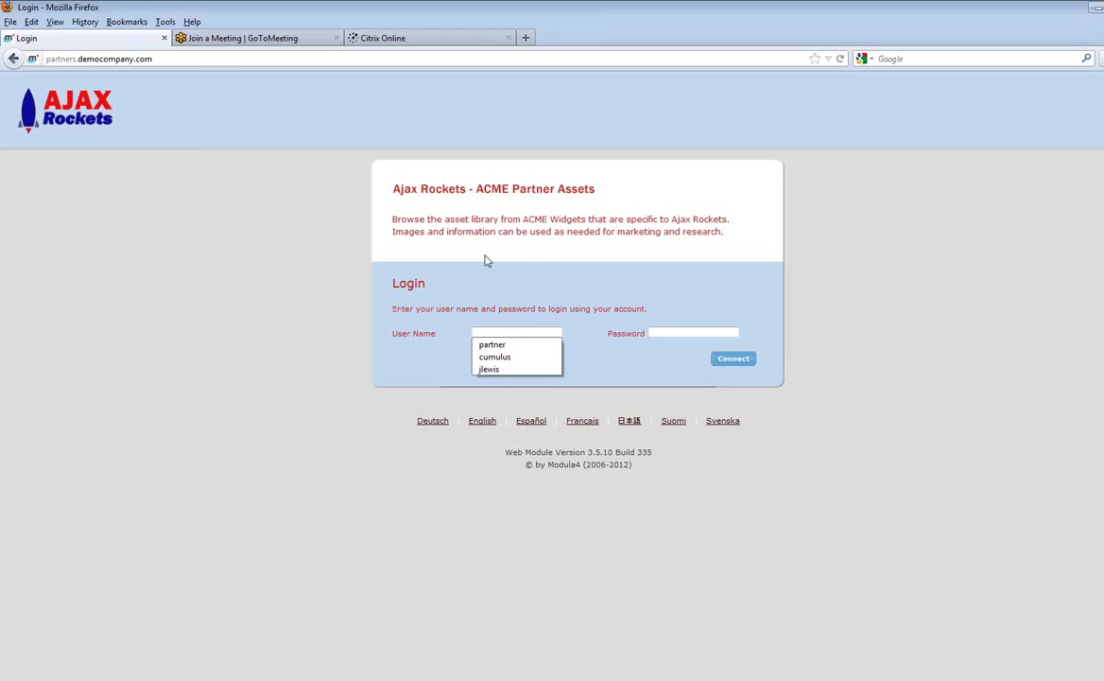
{"action": "left_click", "coordinate": [493, 345]}
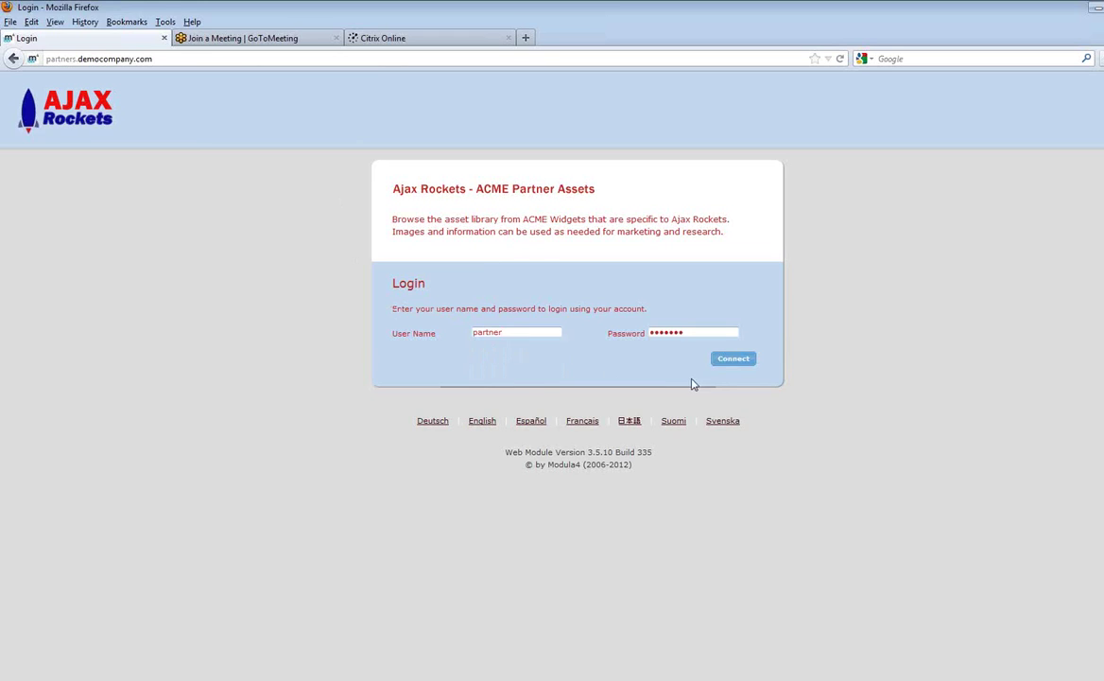
{"action": "left_click", "coordinate": [743, 365]}
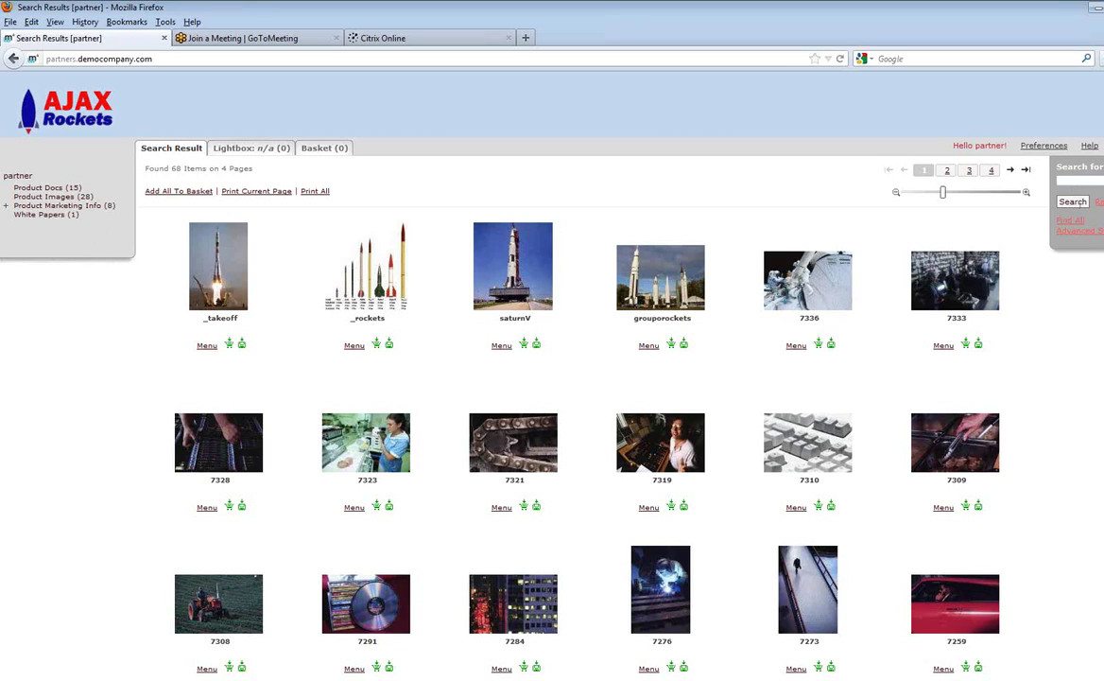
Examine the fields offered for the first condition in the partner site's Advanced Search, and close the search dialog
{"action": "left_click", "coordinate": [1100, 232]}
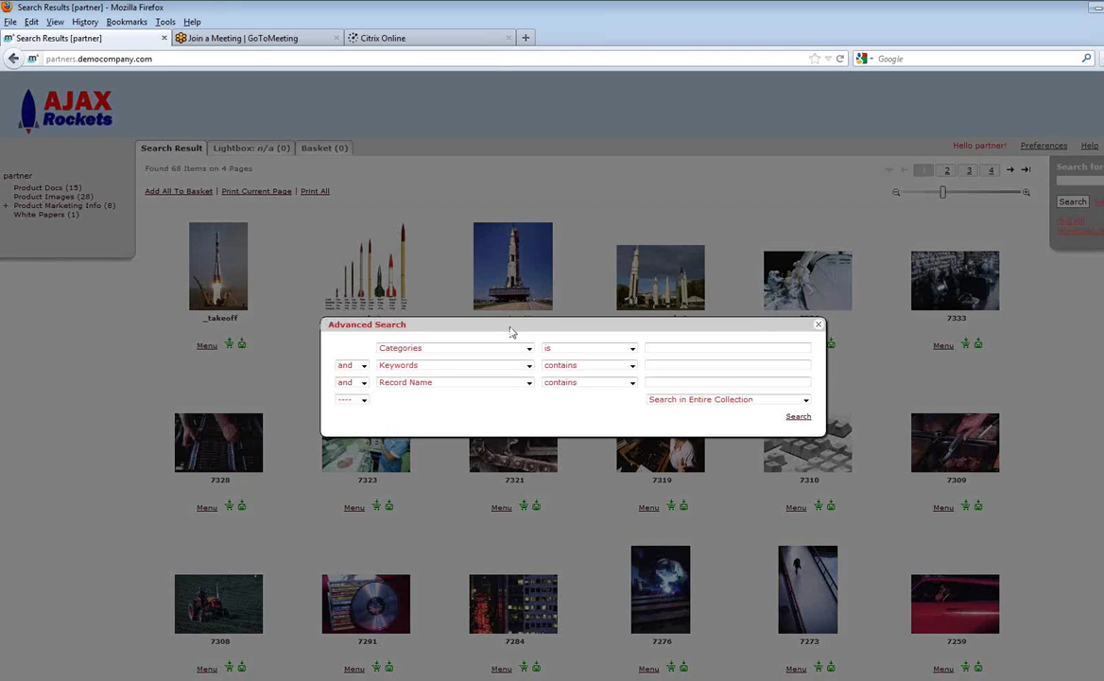
{"action": "left_click", "coordinate": [530, 349]}
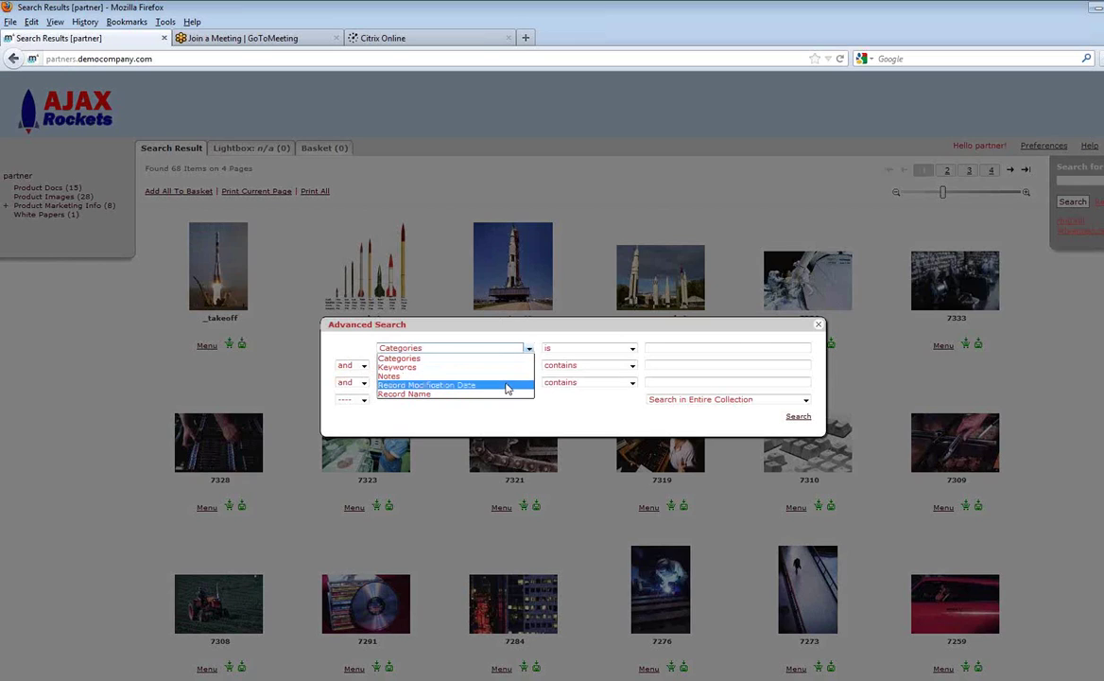
{"action": "left_click", "coordinate": [819, 330]}
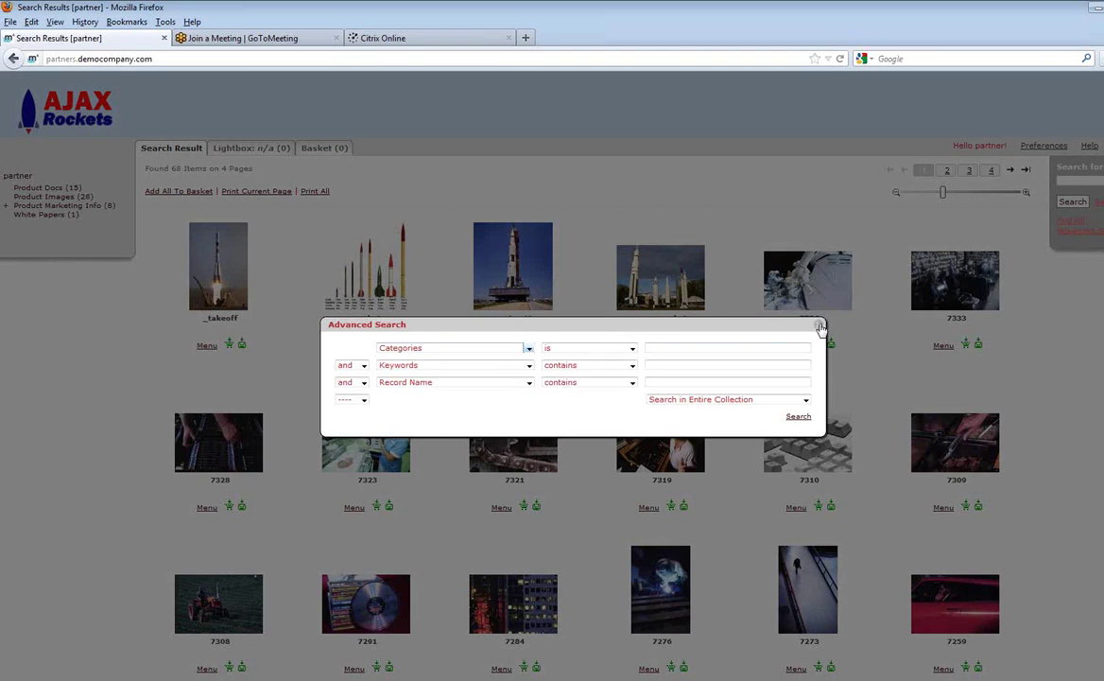
Close the Advanced Search dialog and go to public.democompany.com, confirming that the current page can be left
{"action": "left_click", "coordinate": [820, 326]}
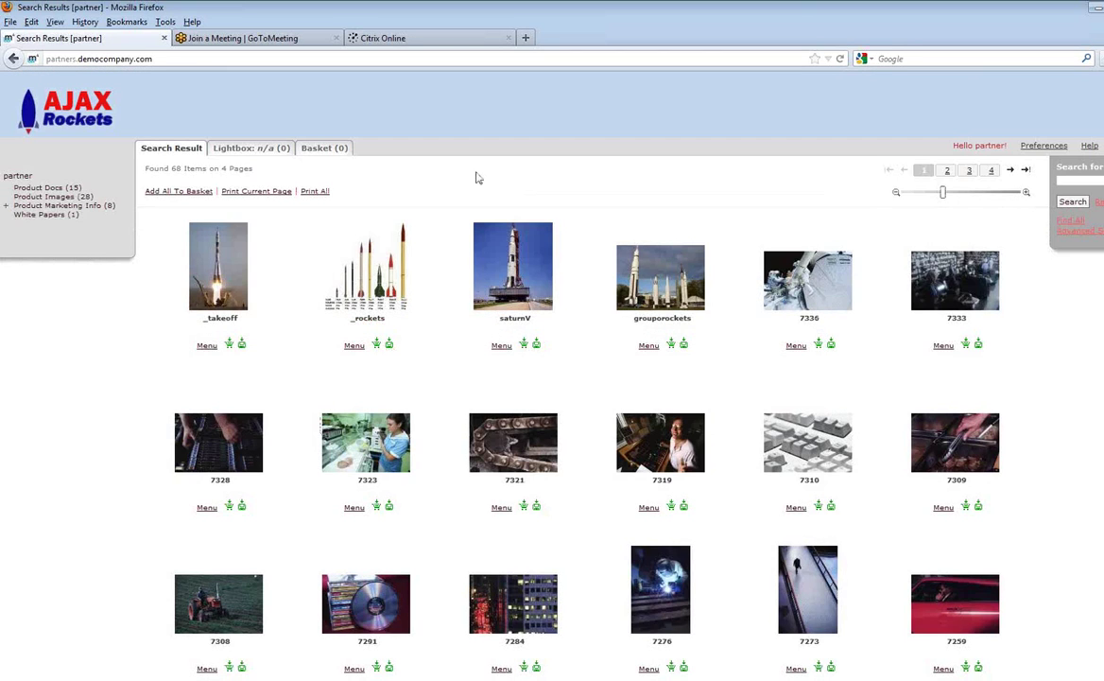
{"action": "left_click", "coordinate": [195, 57]}
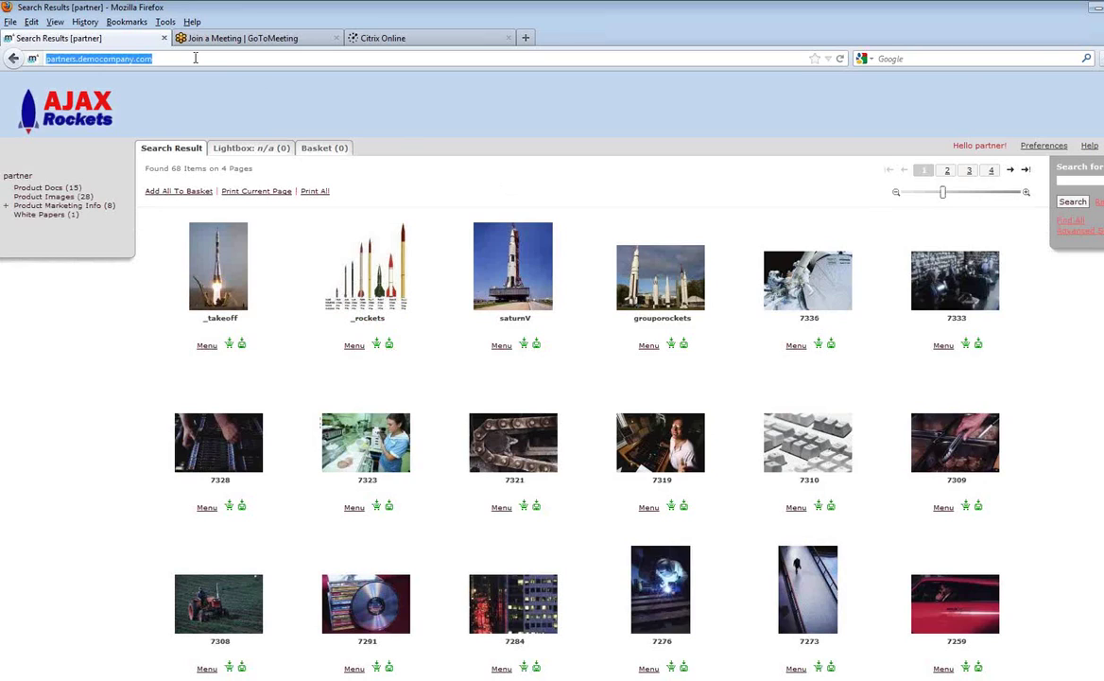
{"action": "type", "text": "pub"}
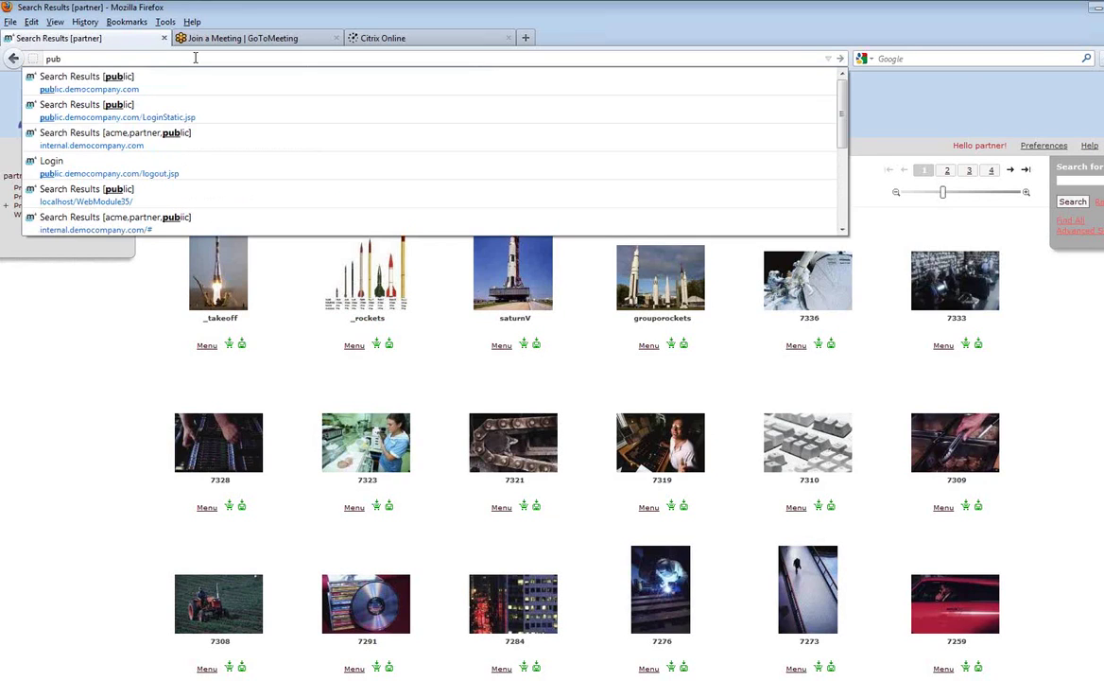
{"action": "key", "text": "Down"}
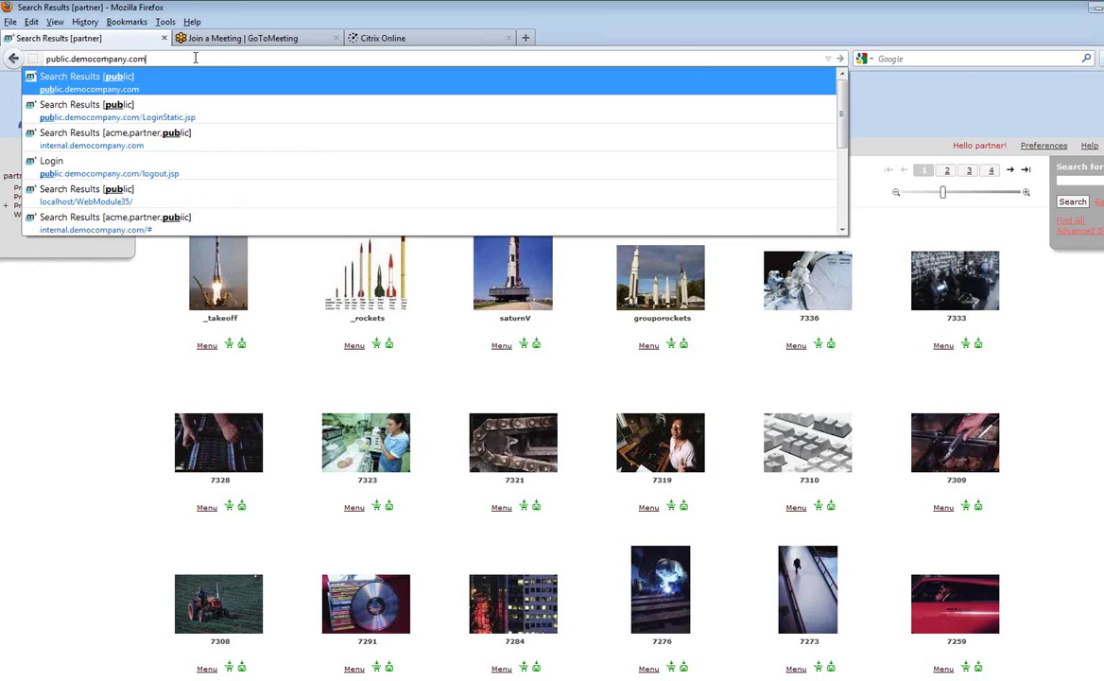
{"action": "key", "text": "Return"}
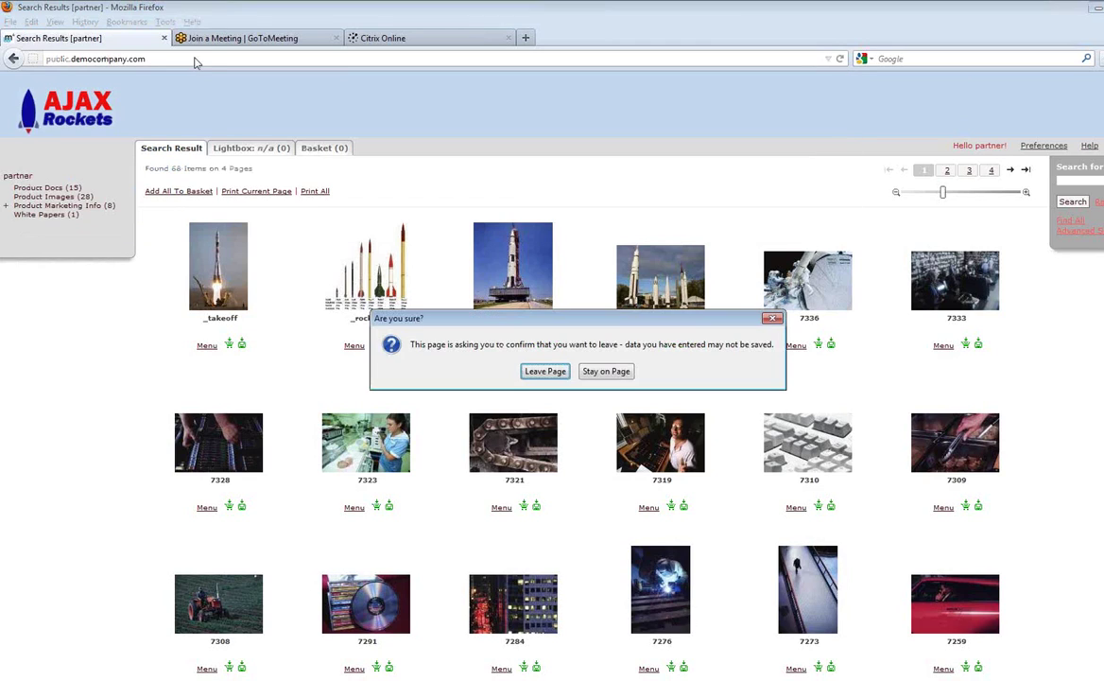
{"action": "left_click", "coordinate": [546, 372]}
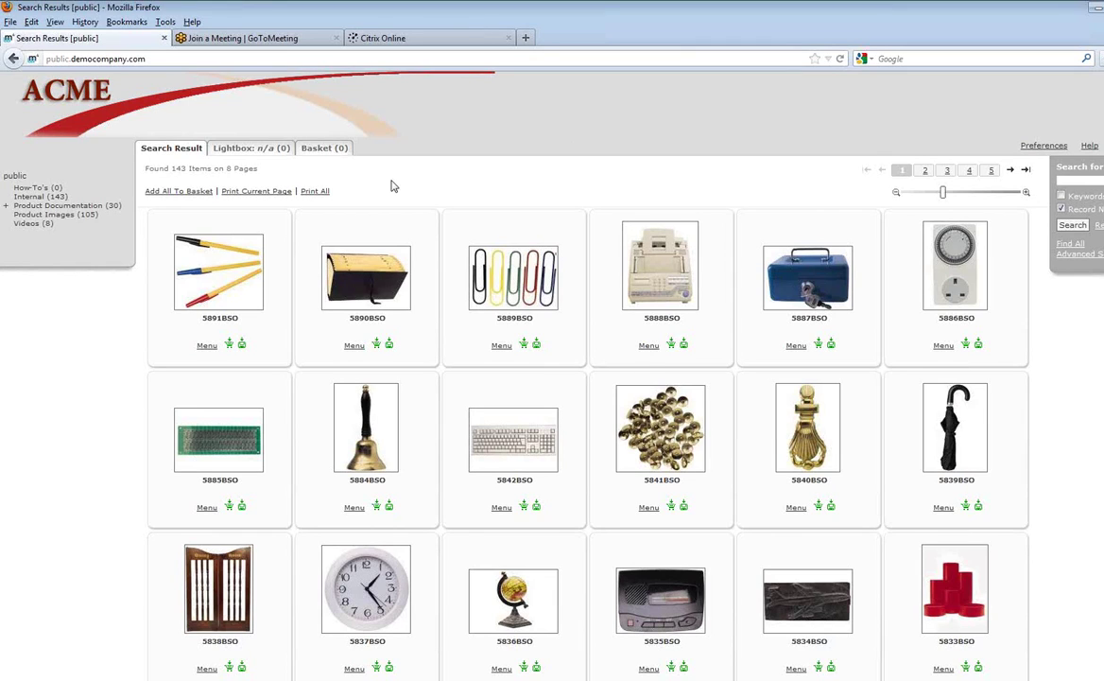
Examine the preview and details of the paper clips record 5889BSO on the public site, and close its info window
{"action": "left_click", "coordinate": [522, 288]}
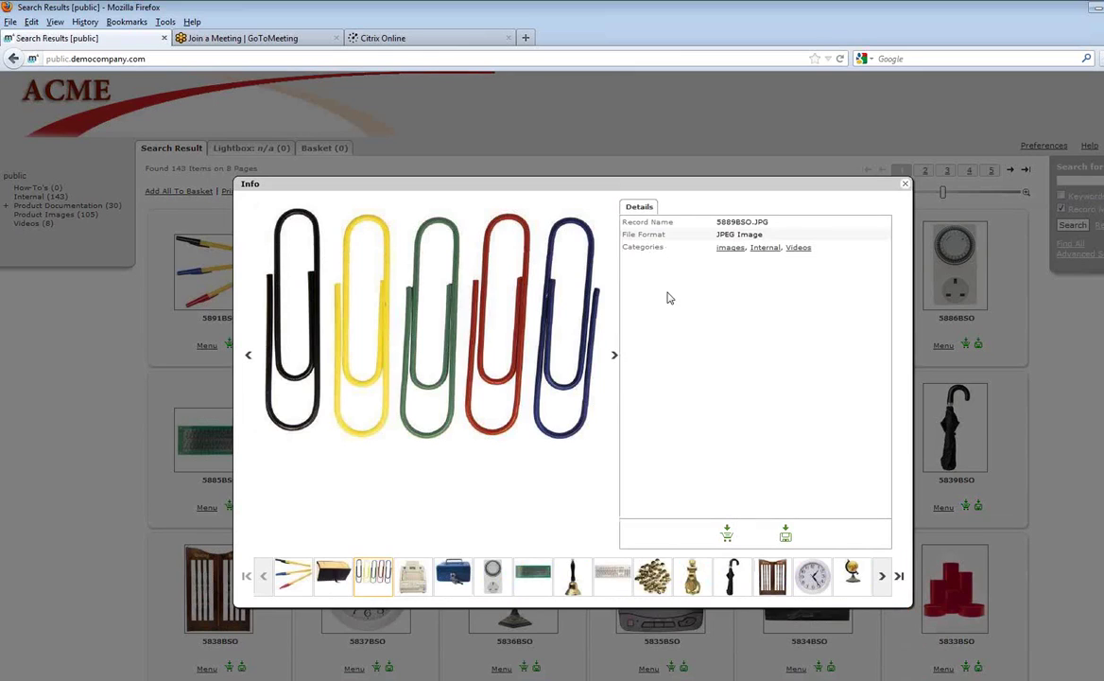
{"action": "left_click", "coordinate": [904, 187]}
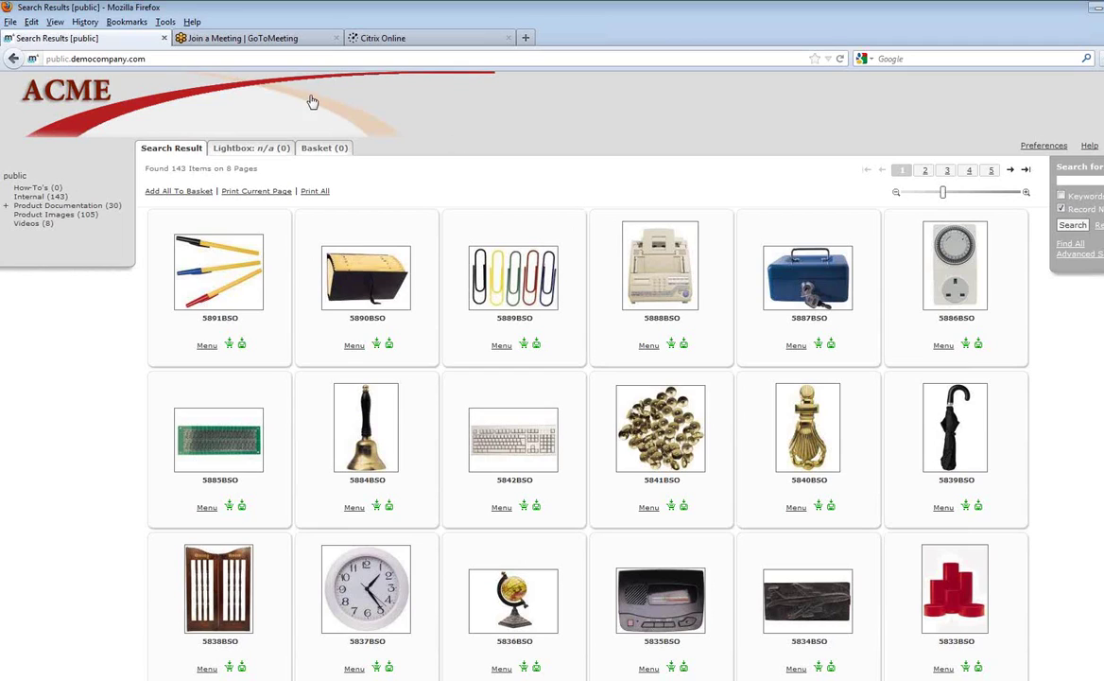
Return to partners.democompany.com, confirming that the public site's page can be left
{"action": "left_click", "coordinate": [207, 59]}
{"action": "left_click_drag", "start_coordinate": [163, 59], "coordinate": [43, 57]}
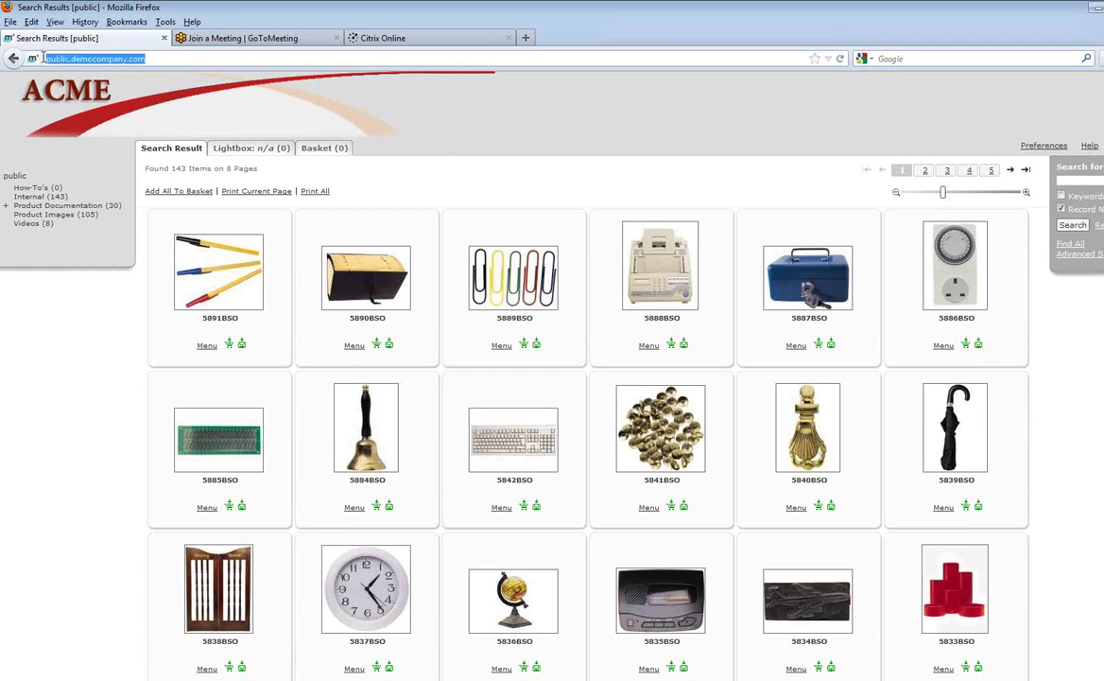
{"action": "type", "text": "publ"}
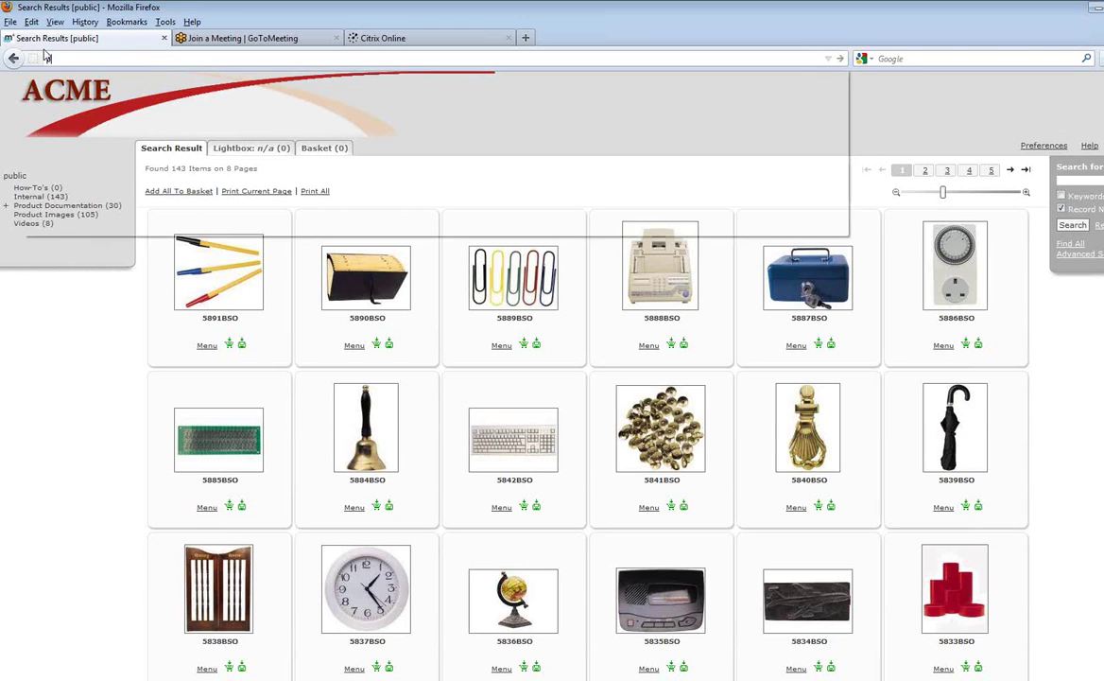
{"action": "key", "text": "BackSpace"}
{"action": "key", "text": "BackSpace"}
{"action": "key", "text": "BackSpace"}
{"action": "key", "text": "BackSpace"}
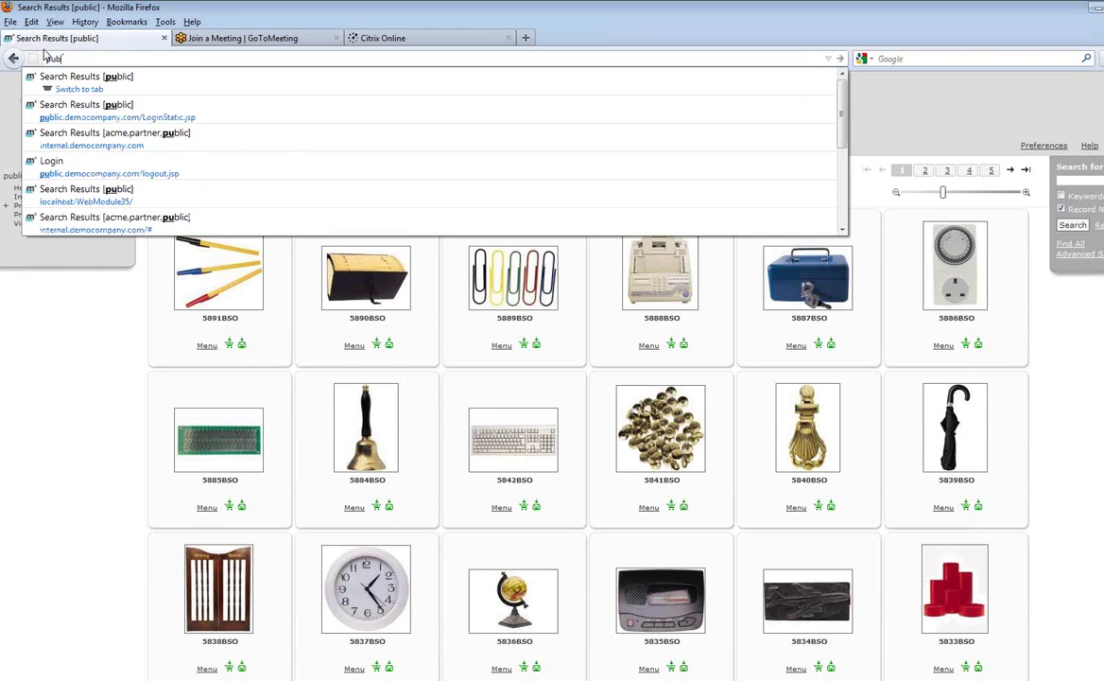
{"action": "type", "text": "p"}
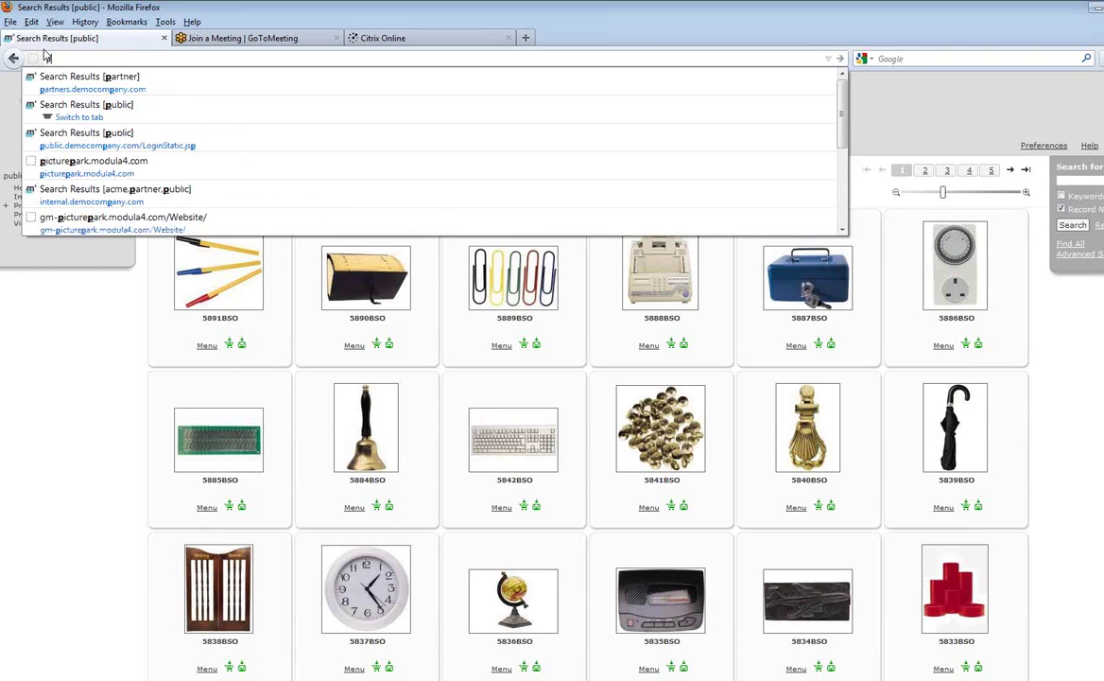
{"action": "type", "text": "artner"}
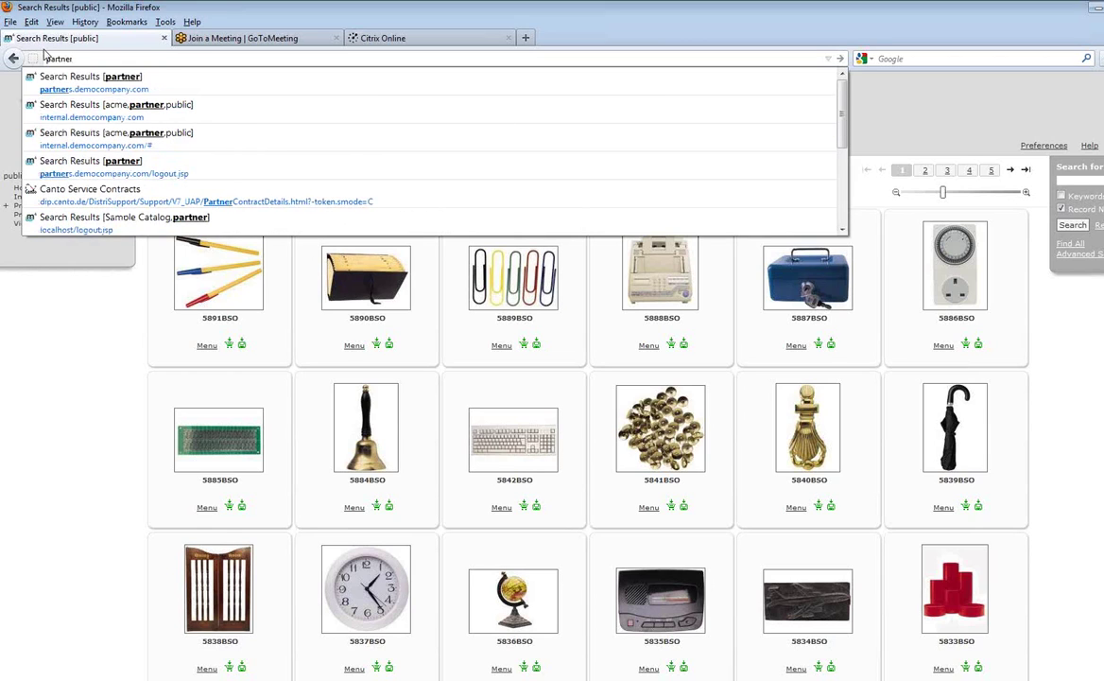
{"action": "key", "text": "Down"}
{"action": "key", "text": "Return"}
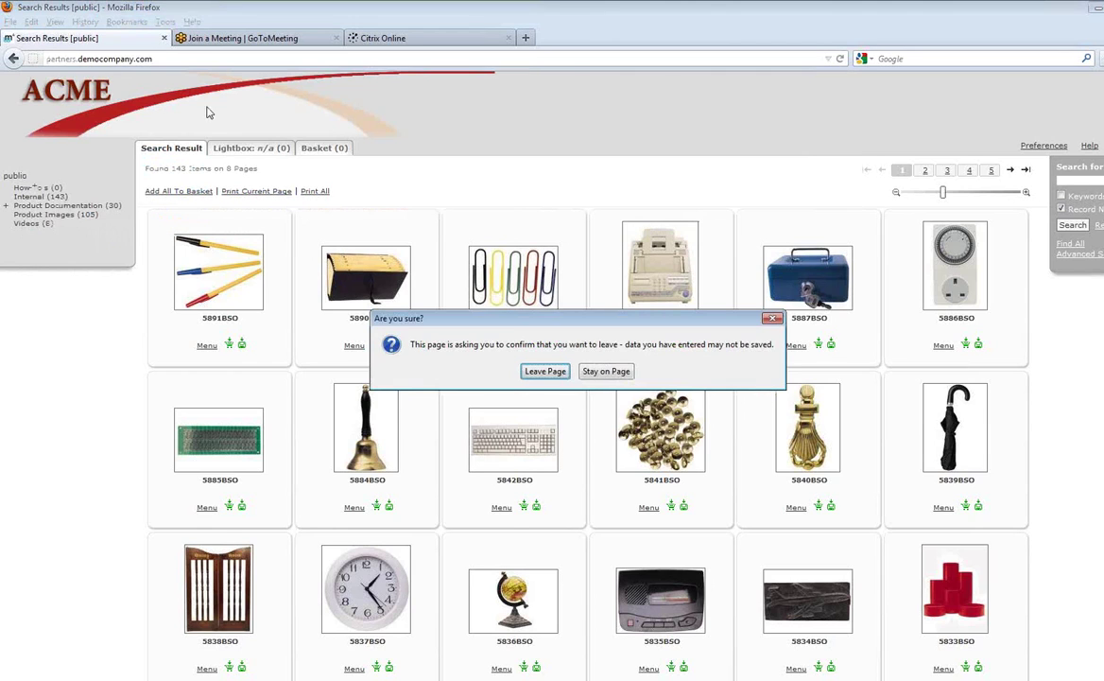
{"action": "left_click", "coordinate": [544, 371]}
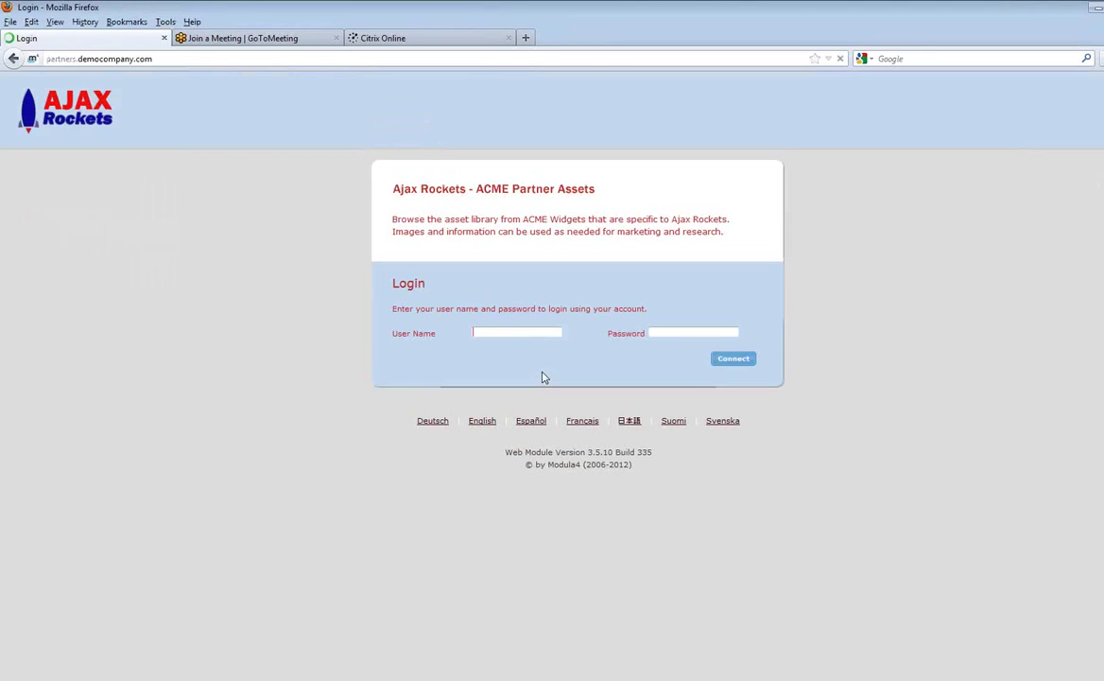
Log in to the Ajax Rockets partner site with the saved cumulus account
{"action": "key", "text": "Down"}
{"action": "left_click", "coordinate": [530, 344]}
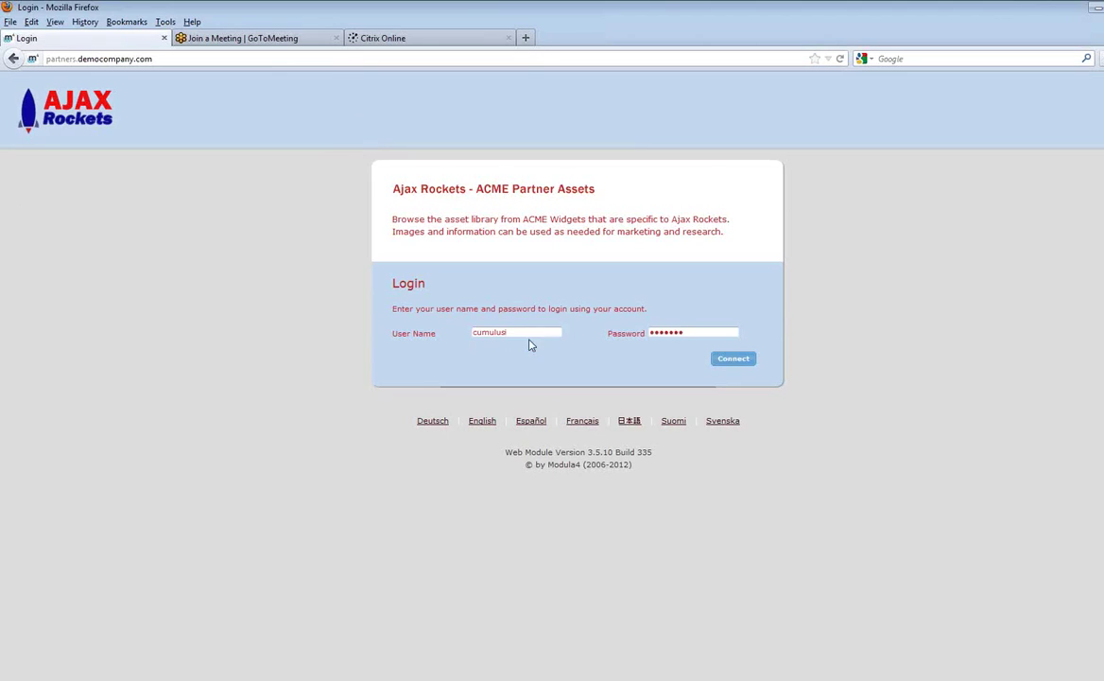
{"action": "left_click", "coordinate": [734, 359]}
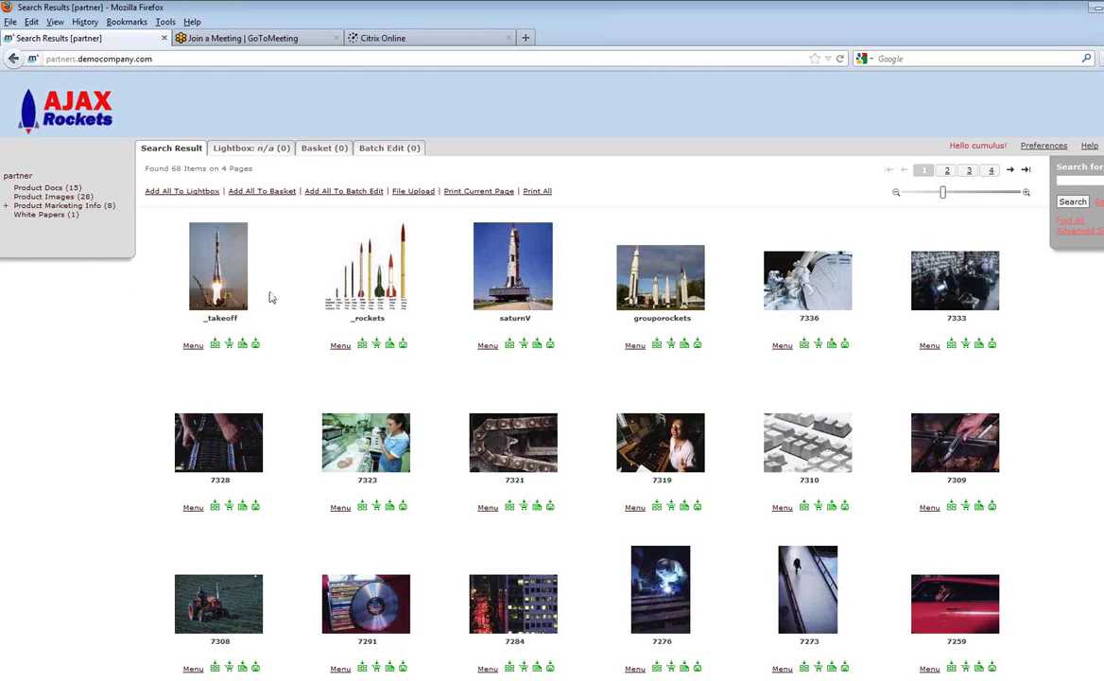
Go to the default Web Module site at localhost, confirming that the partner page can be left
{"action": "left_click", "coordinate": [225, 60]}
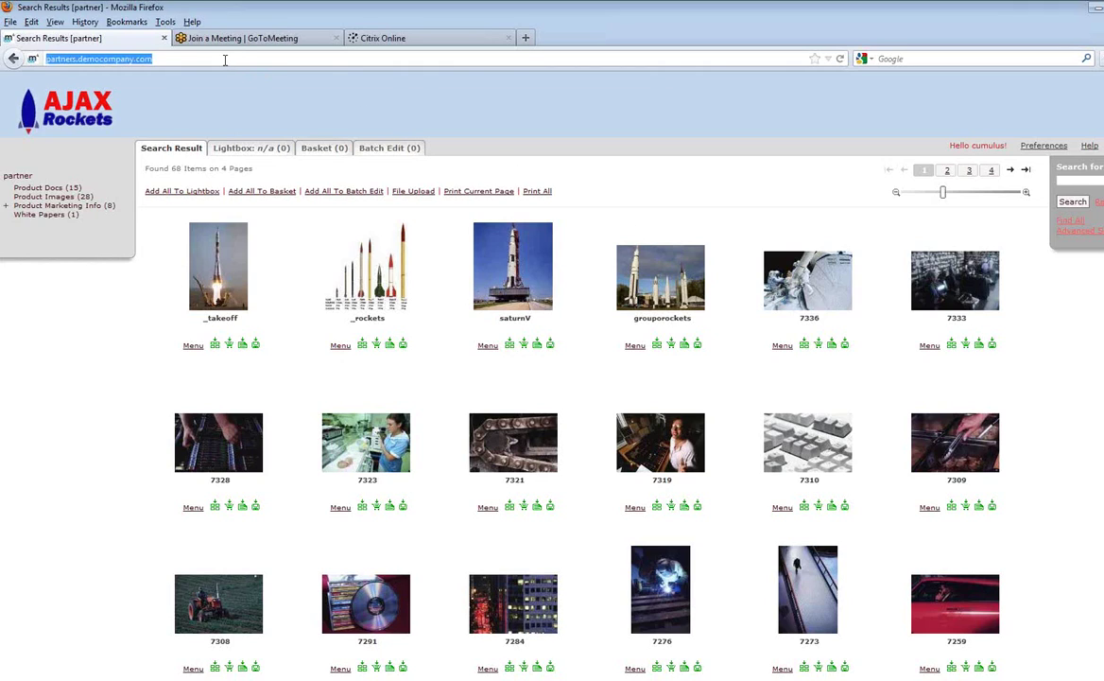
{"action": "type", "text": "local"}
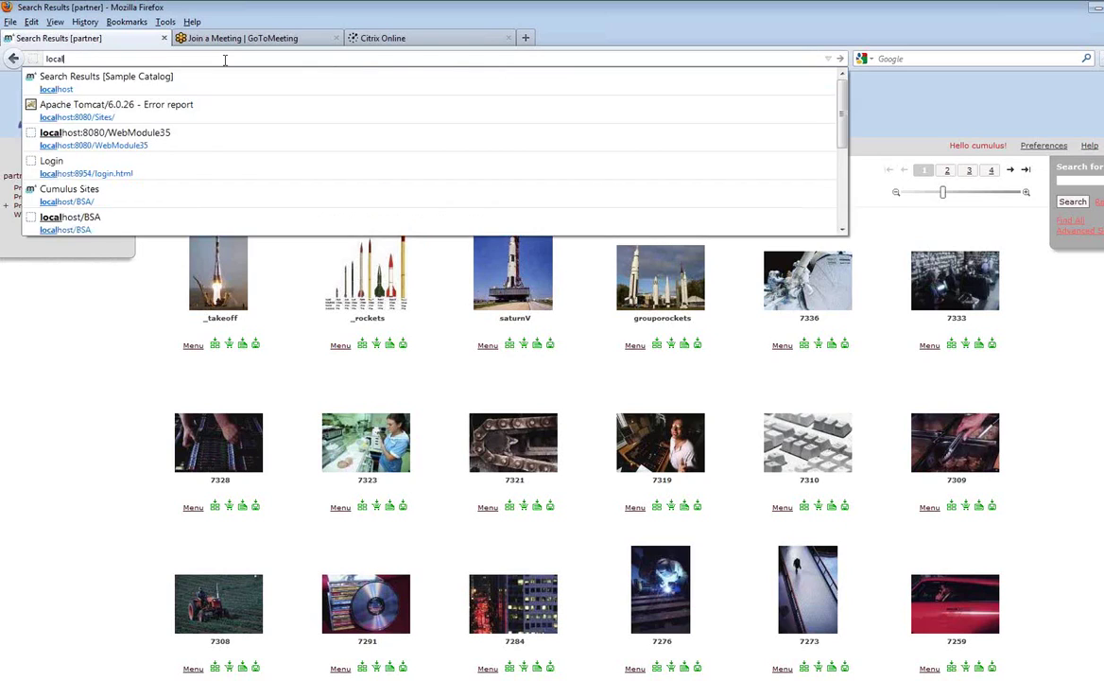
{"action": "key", "text": "Escape"}
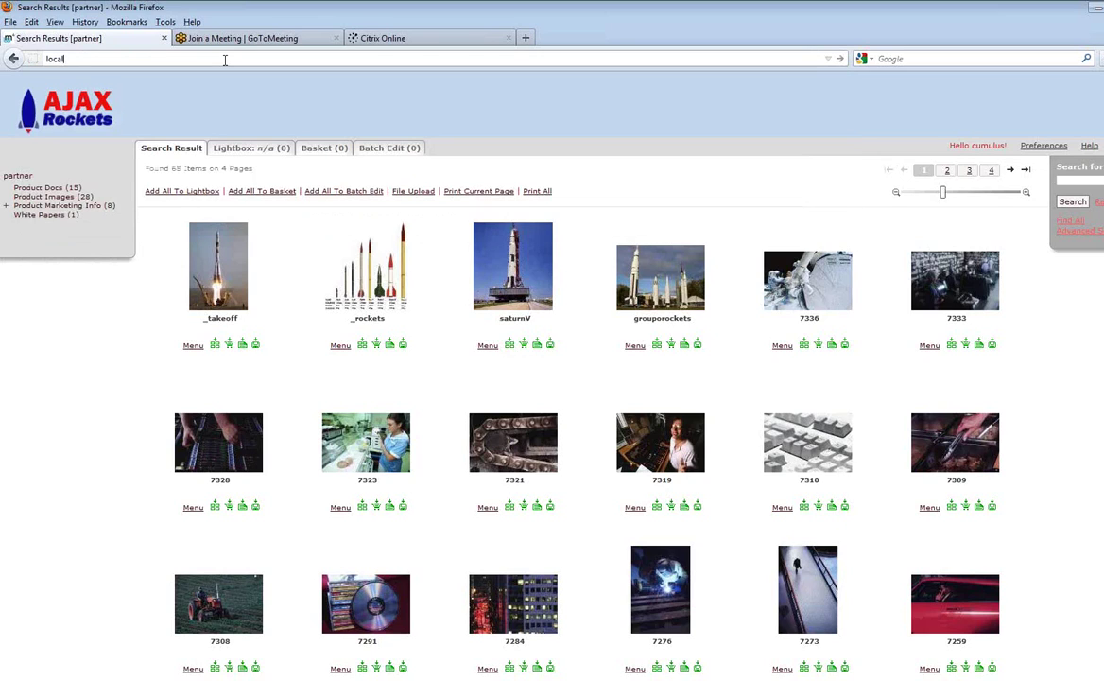
{"action": "type", "text": "host"}
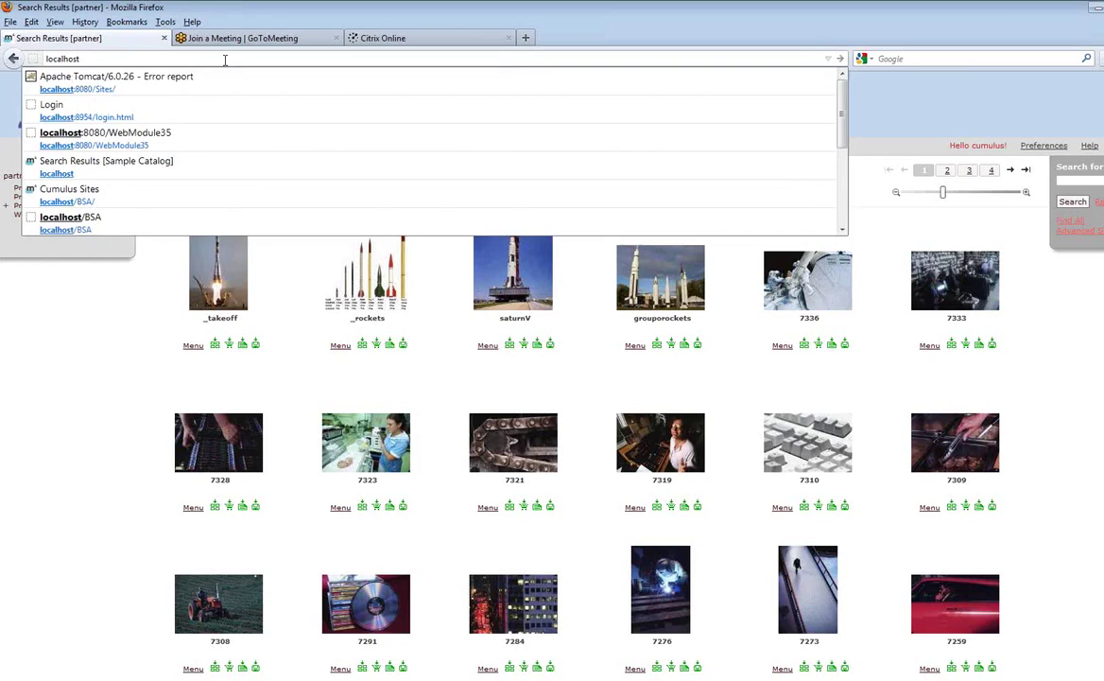
{"action": "key", "text": "Return"}
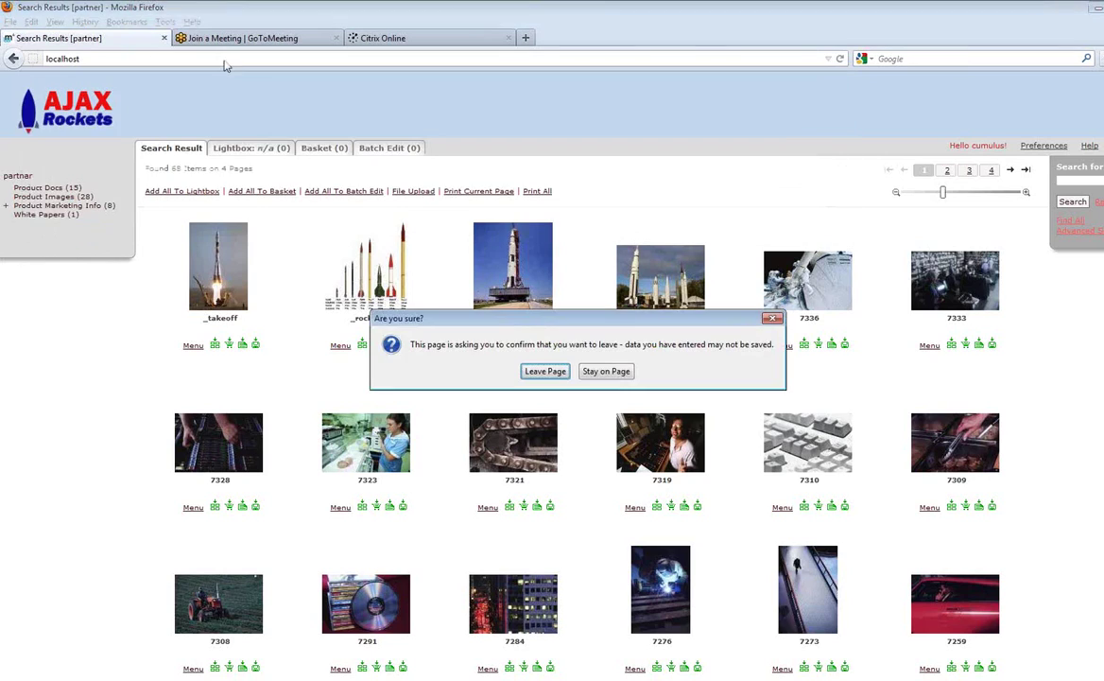
{"action": "left_click", "coordinate": [532, 370]}
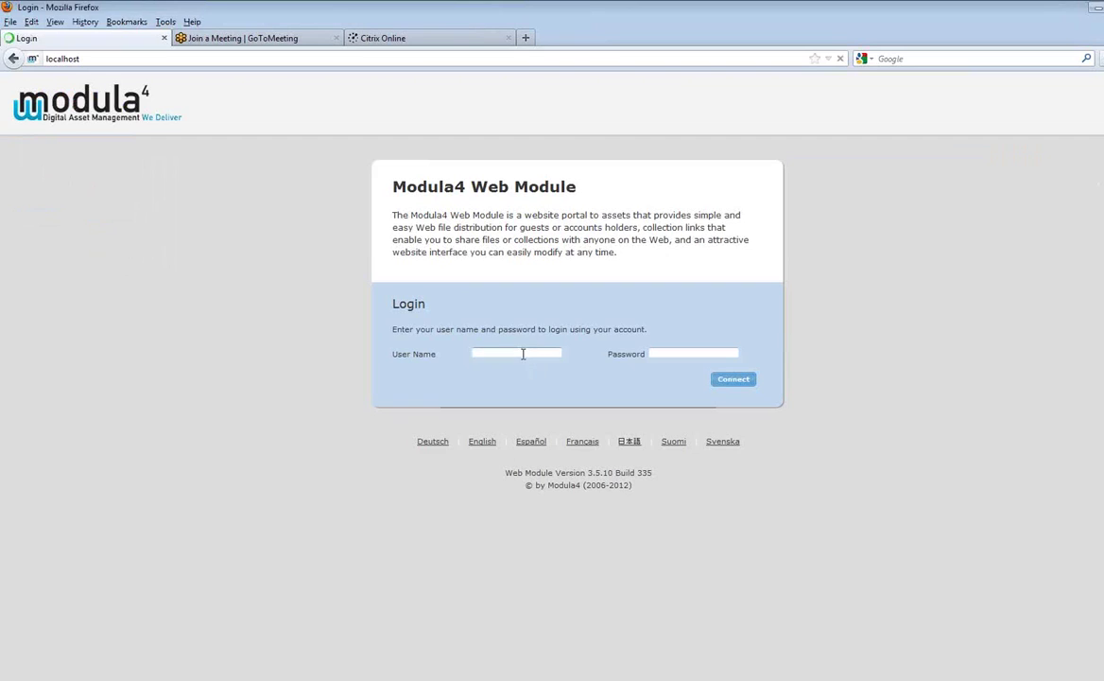
Log in to the default Modula4 Web Module site with the saved cumulus account
{"action": "type", "text": "c"}
{"action": "left_click", "coordinate": [505, 367]}
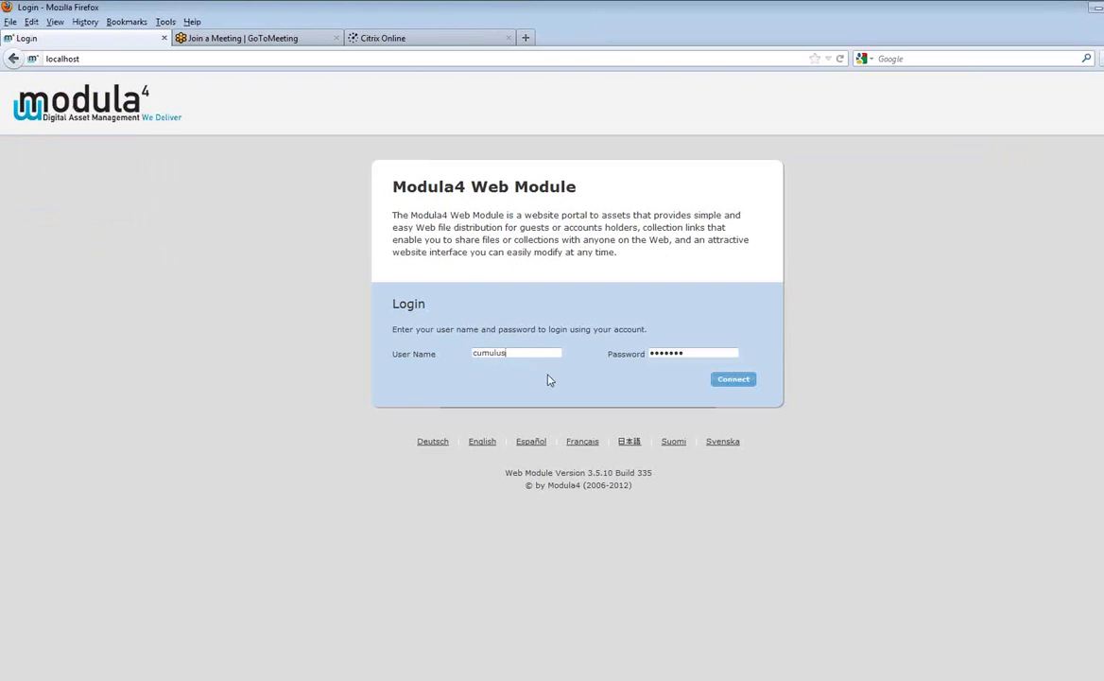
{"action": "left_click", "coordinate": [746, 384]}
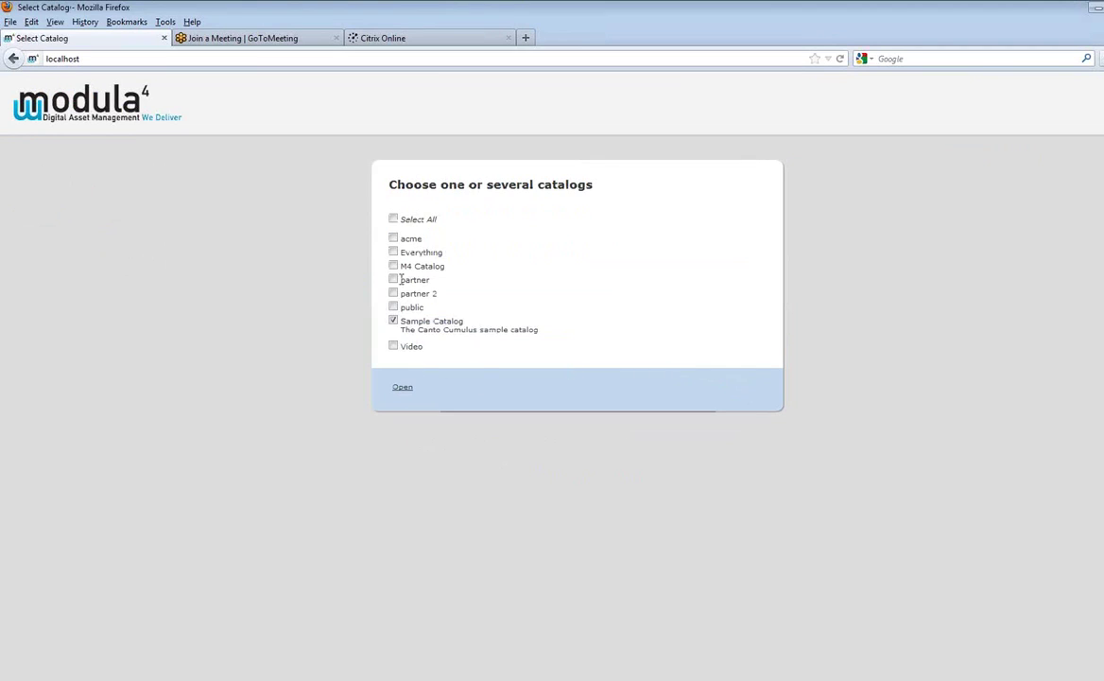
Add the acme catalog to the selected Sample Catalog and open both catalogs
{"action": "left_click", "coordinate": [394, 238]}
{"action": "left_click", "coordinate": [402, 389]}
{"action": "left_click", "coordinate": [404, 390]}
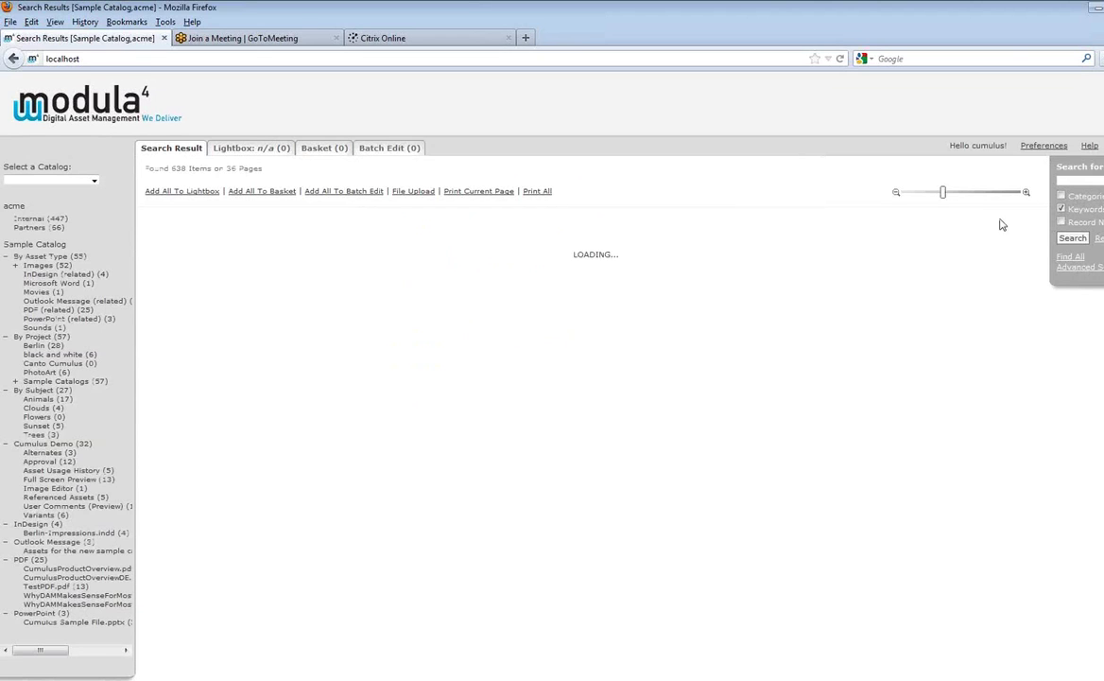
Turn off Show Catalog Chooser in the General setup of the default site and save the settings
{"action": "left_click", "coordinate": [1039, 148]}
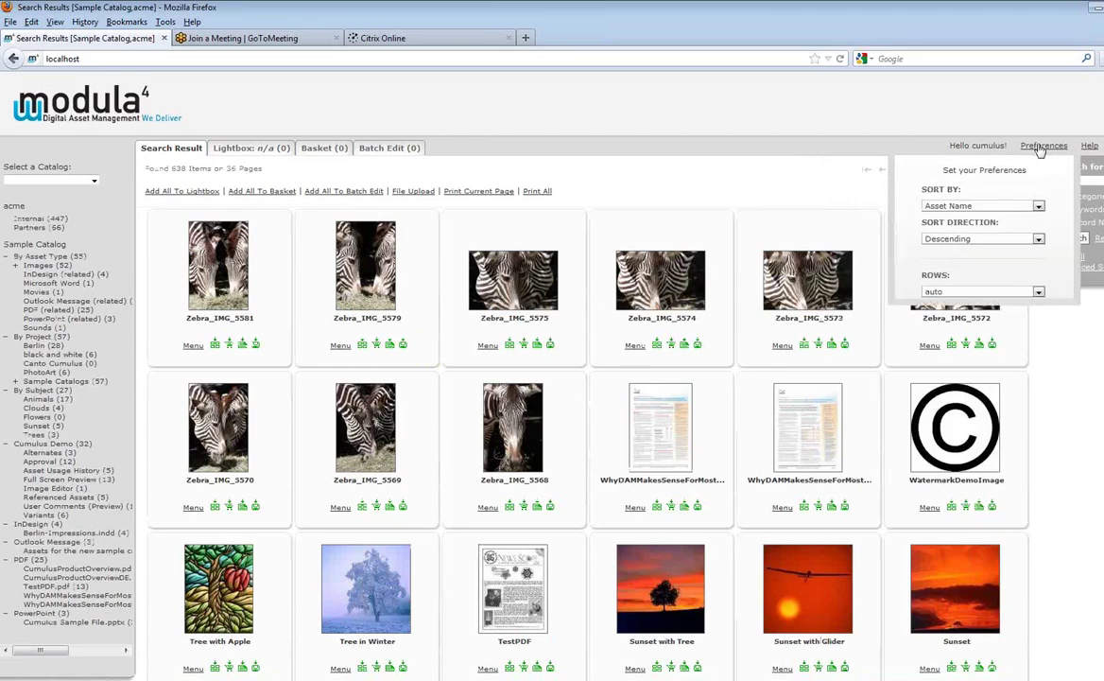
{"action": "left_click", "coordinate": [934, 453]}
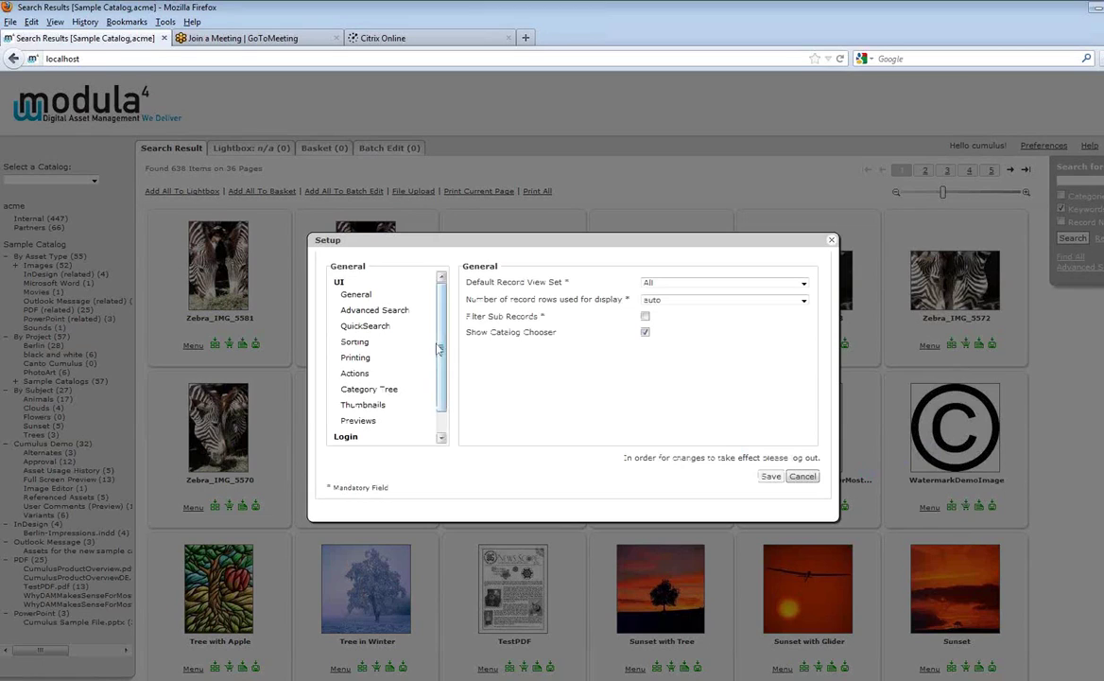
{"action": "left_click", "coordinate": [645, 331]}
{"action": "left_click", "coordinate": [771, 475]}
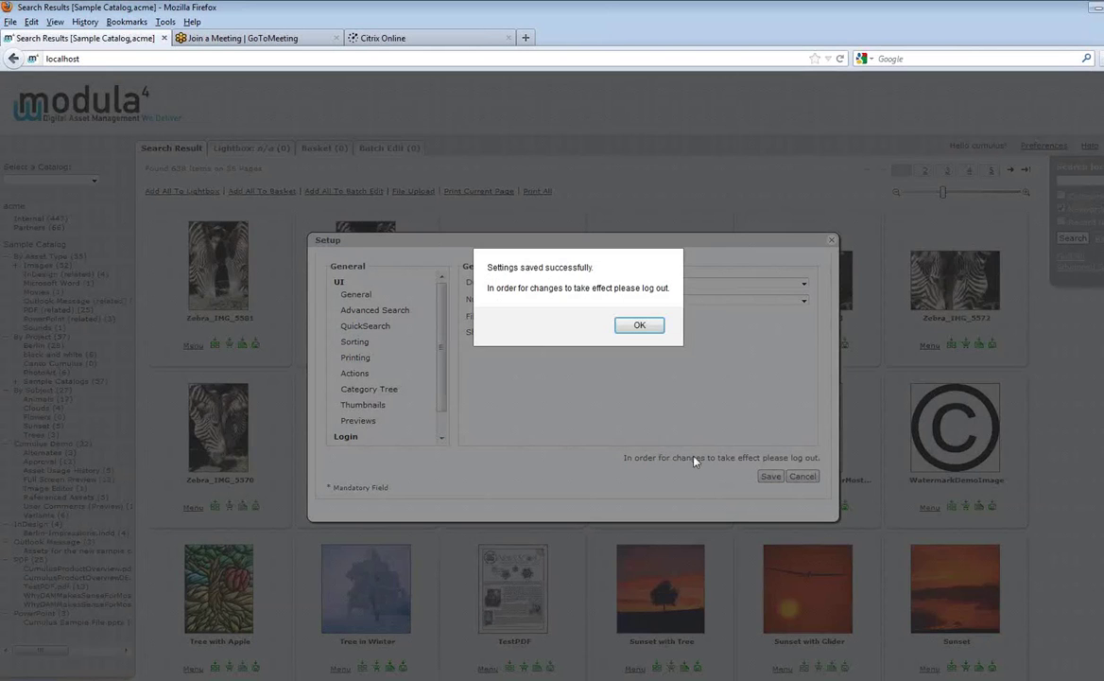
{"action": "left_click", "coordinate": [637, 324]}
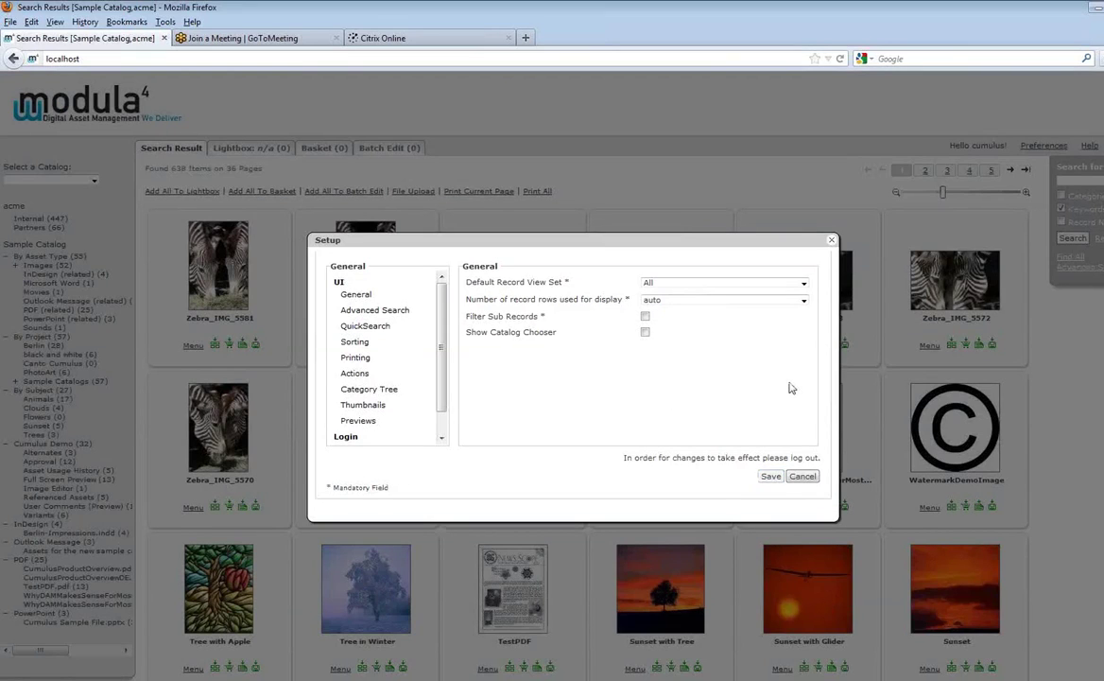
Turn off Show Category Tree in the Category Tree setup, save the settings and close the setup dialog
{"action": "left_click", "coordinate": [367, 390]}
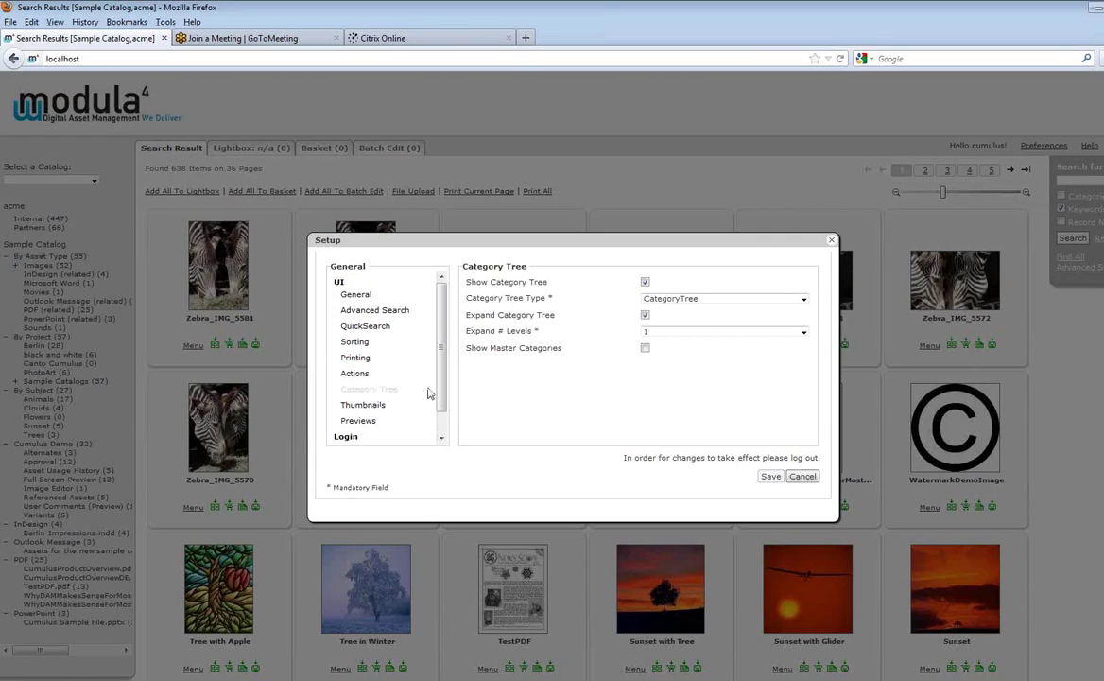
{"action": "left_click", "coordinate": [644, 283]}
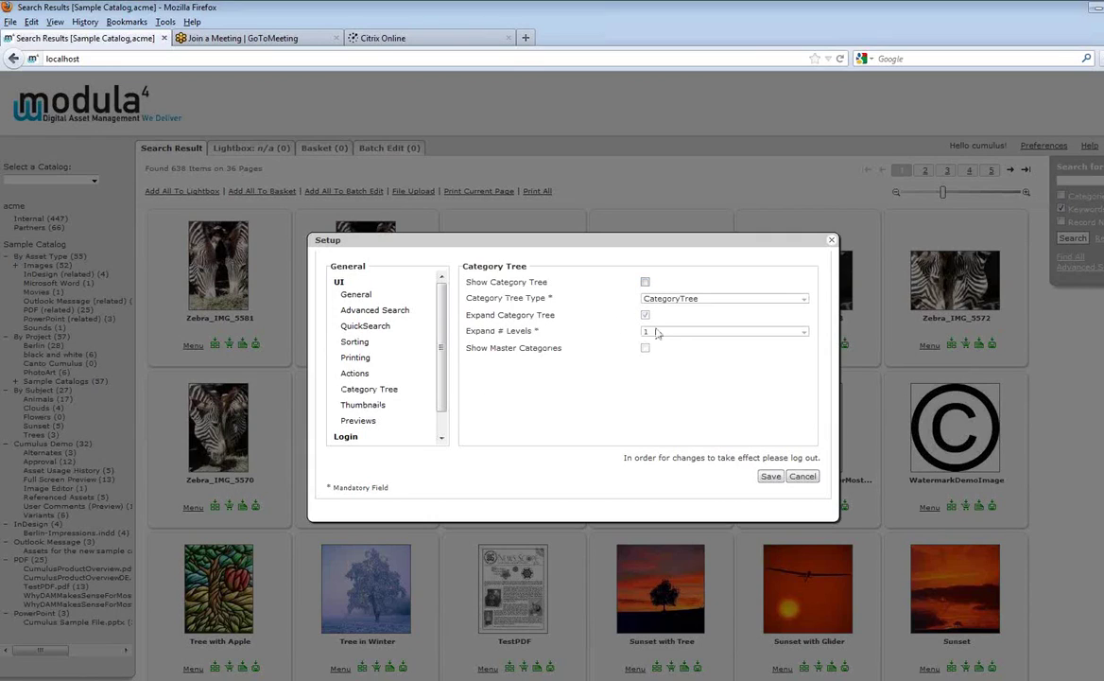
{"action": "left_click", "coordinate": [768, 476]}
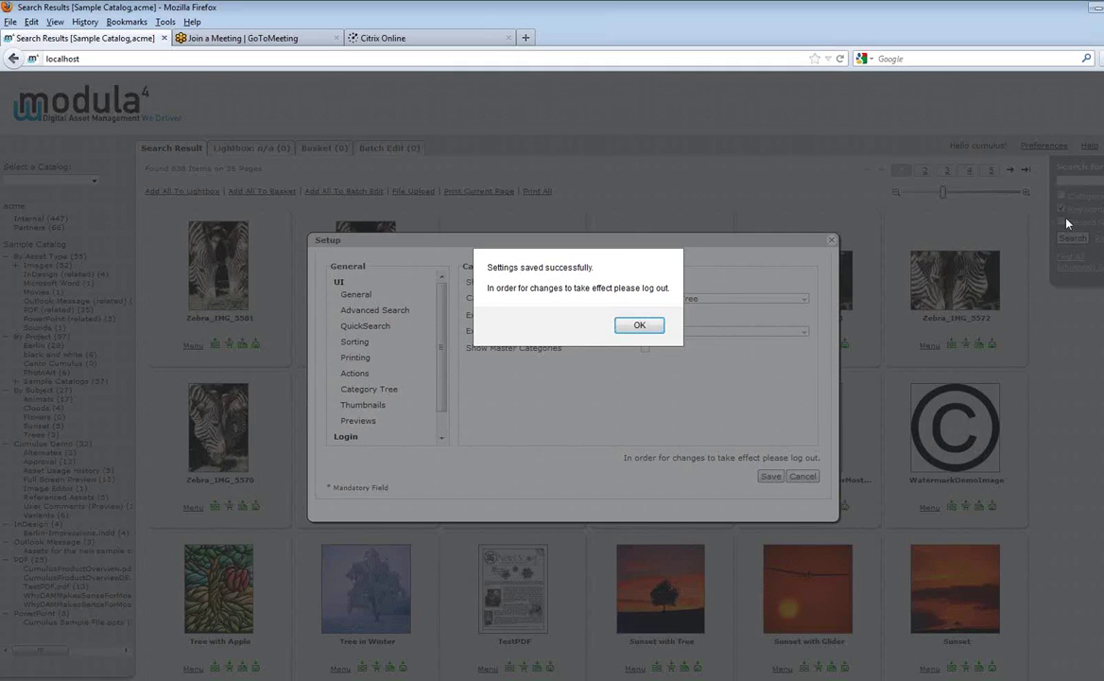
{"action": "left_click", "coordinate": [640, 325]}
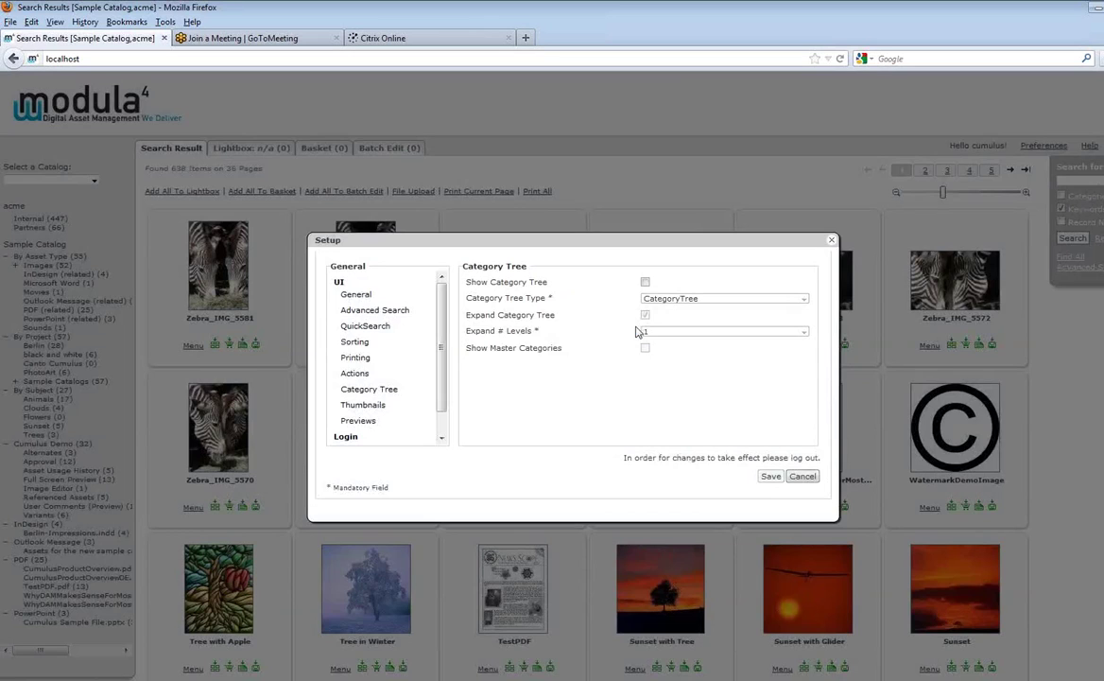
{"action": "left_click", "coordinate": [832, 240]}
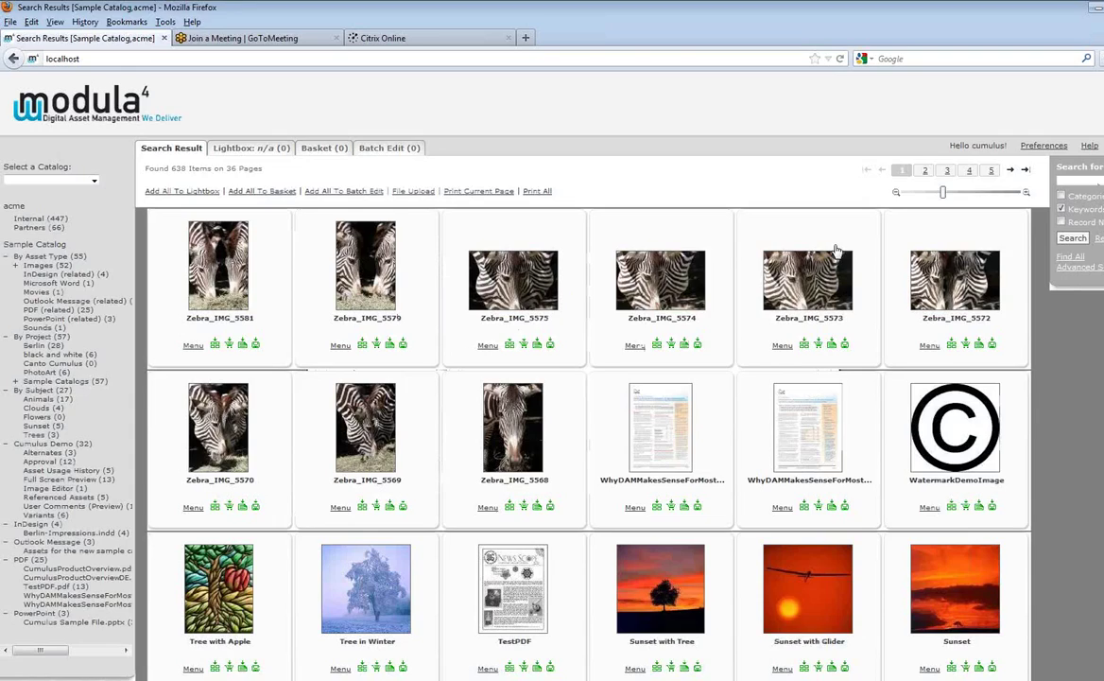
Open the partner site at partners.democompany.com and confirm leaving the default site's page
{"action": "left_click", "coordinate": [267, 59]}
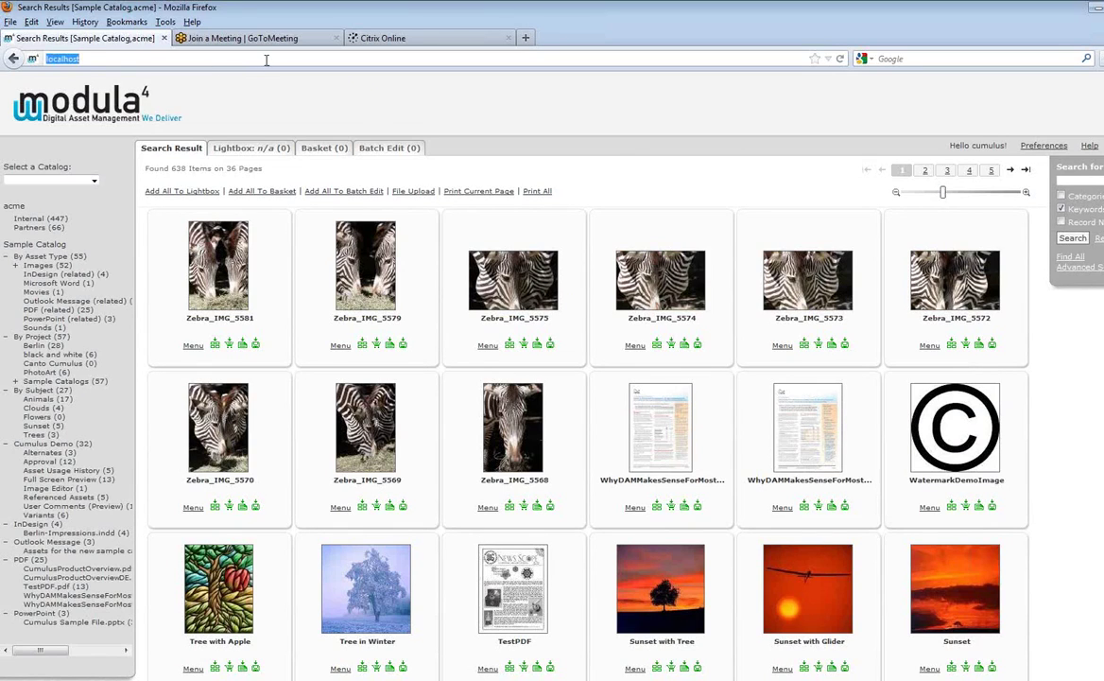
{"action": "type", "text": "parner"}
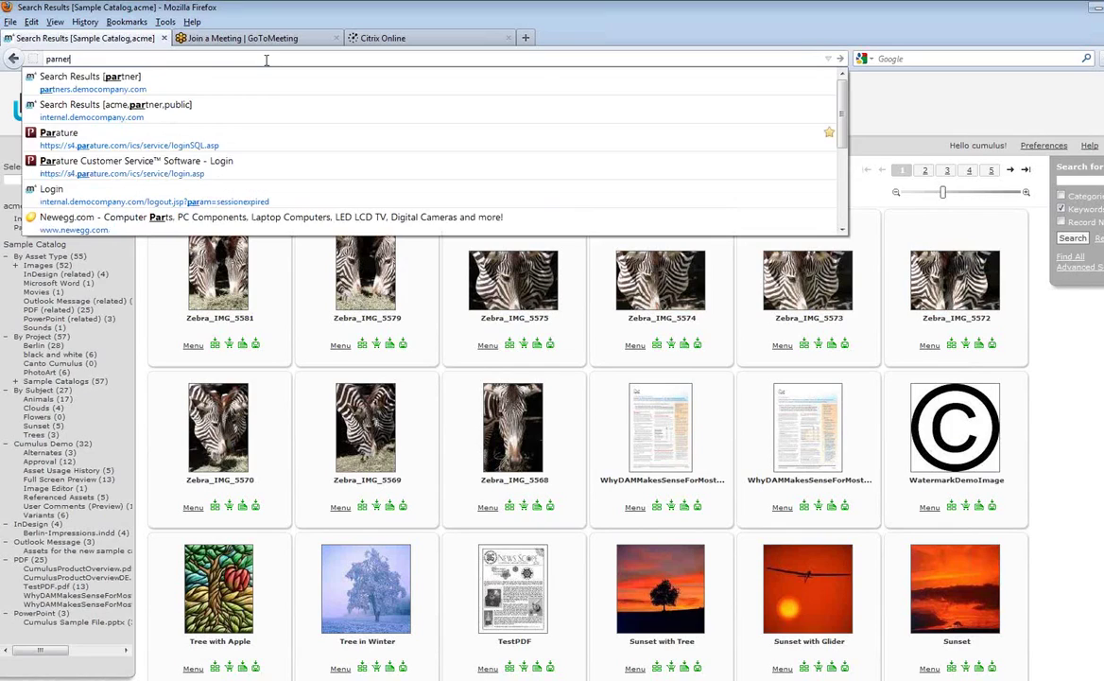
{"action": "type", "text": "t"}
{"action": "key", "text": "BackSpace"}
{"action": "key", "text": "BackSpace"}
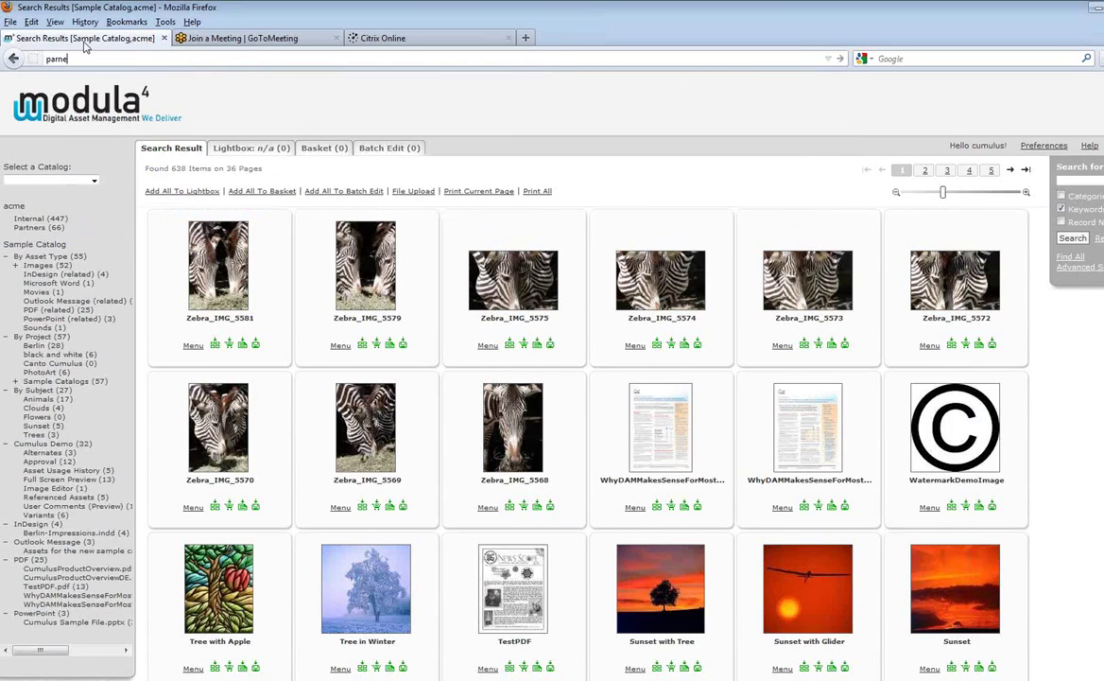
{"action": "key", "text": "BackSpace"}
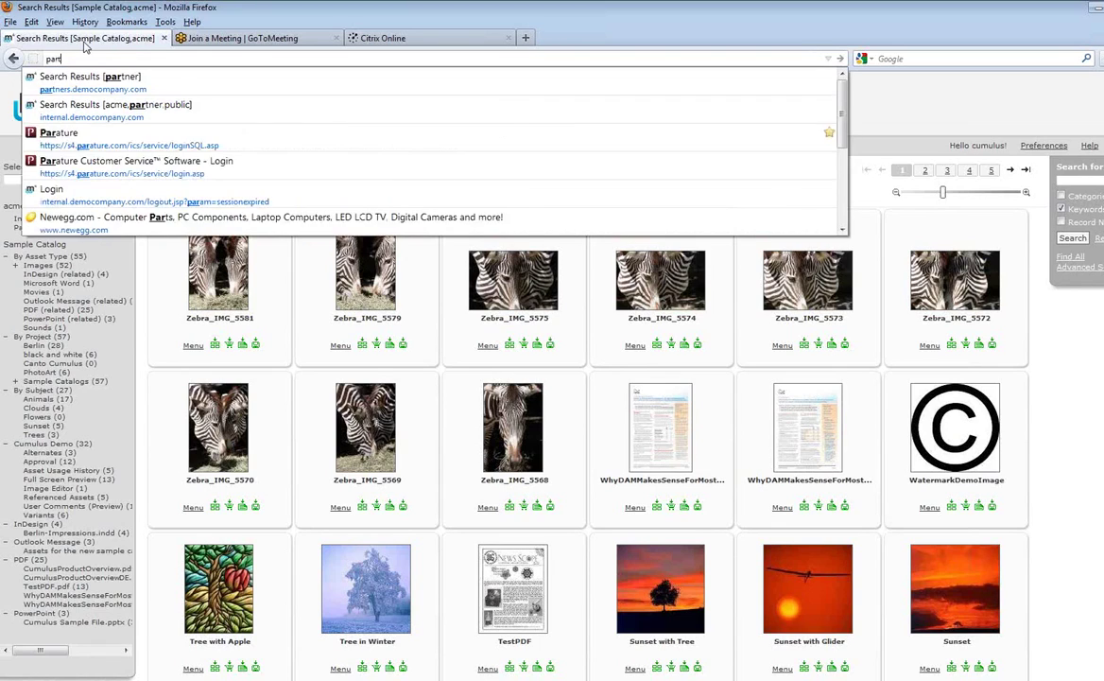
{"action": "type", "text": "t"}
{"action": "key", "text": "Down"}
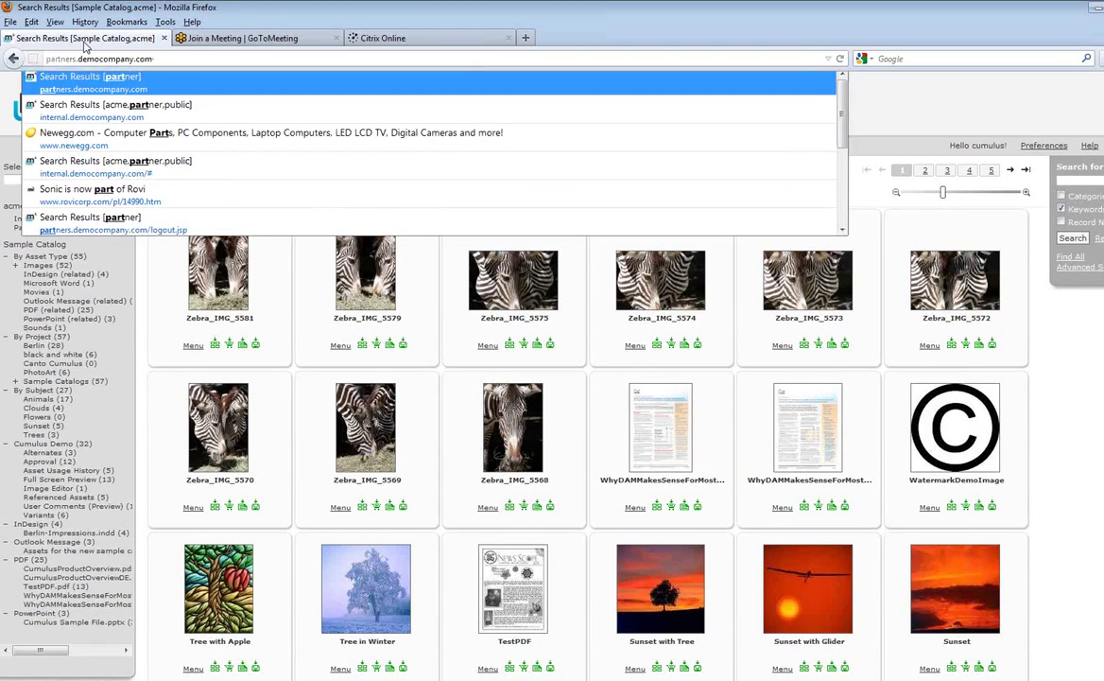
{"action": "key", "text": "Return"}
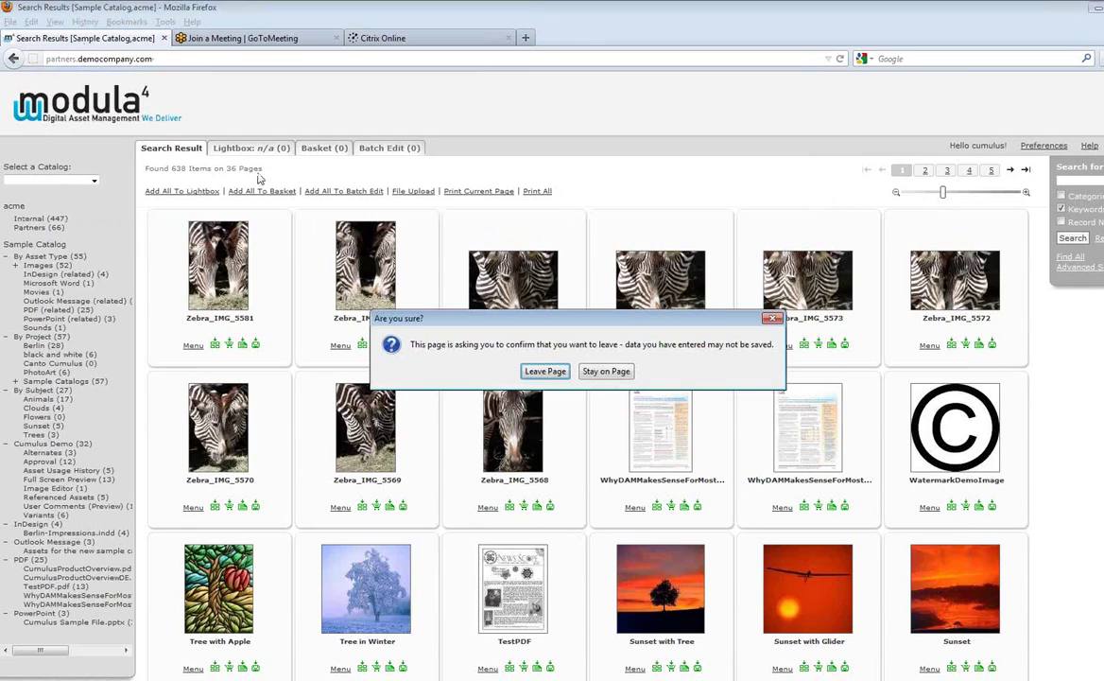
{"action": "left_click", "coordinate": [546, 372]}
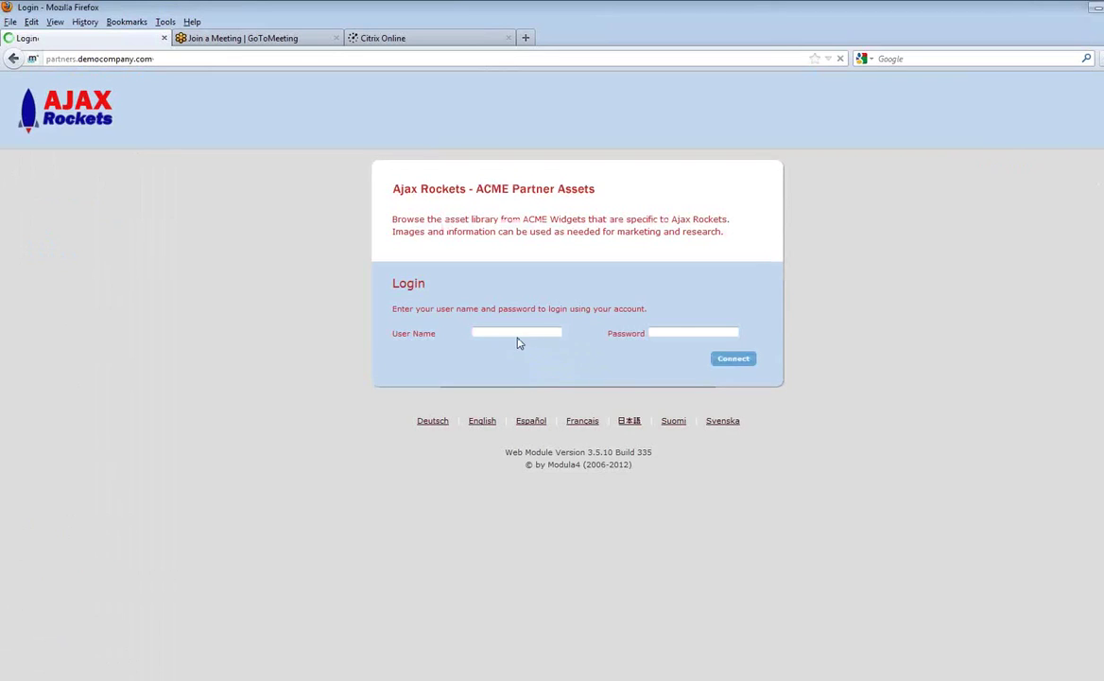
Log in to the Ajax Rockets partner site with the saved cumulus account
{"action": "left_click", "coordinate": [517, 335]}
{"action": "left_click", "coordinate": [518, 334]}
{"action": "left_click", "coordinate": [517, 344]}
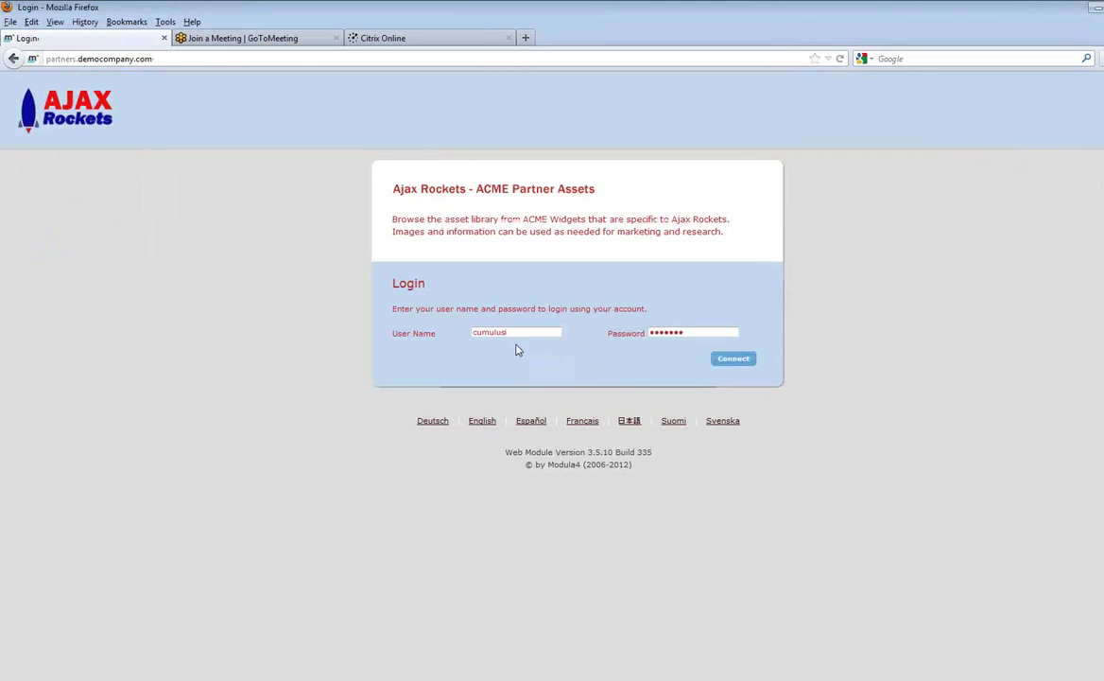
{"action": "left_click", "coordinate": [734, 359]}
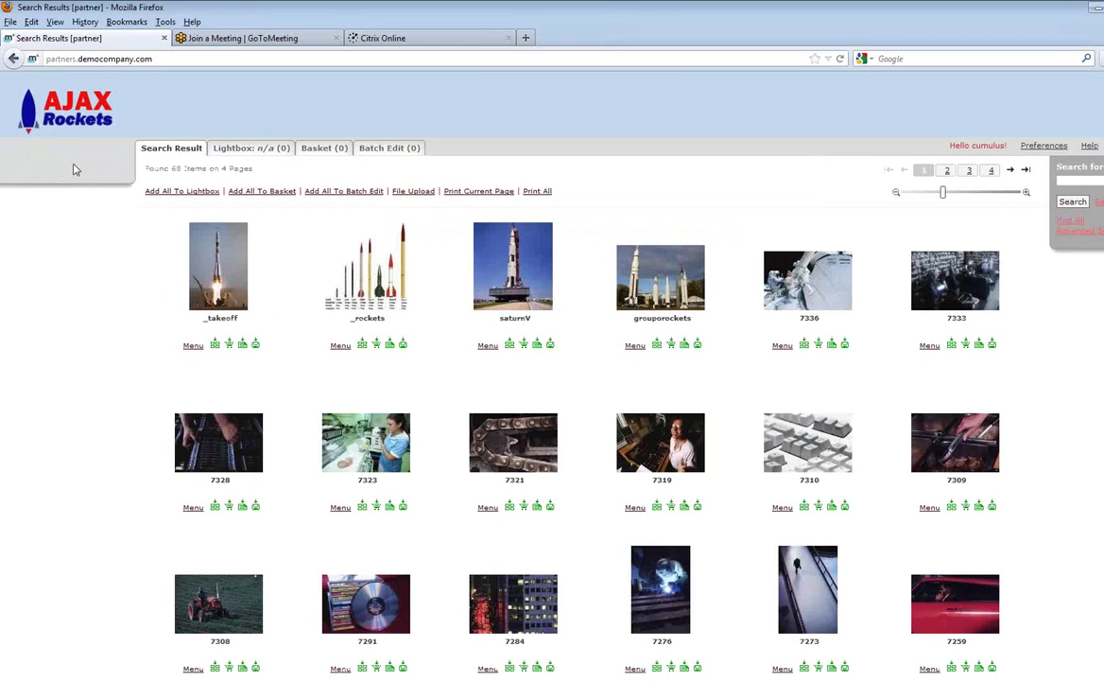
Review the General and Category Tree settings in the partners site setup and close it without saving
{"action": "left_click", "coordinate": [1050, 148]}
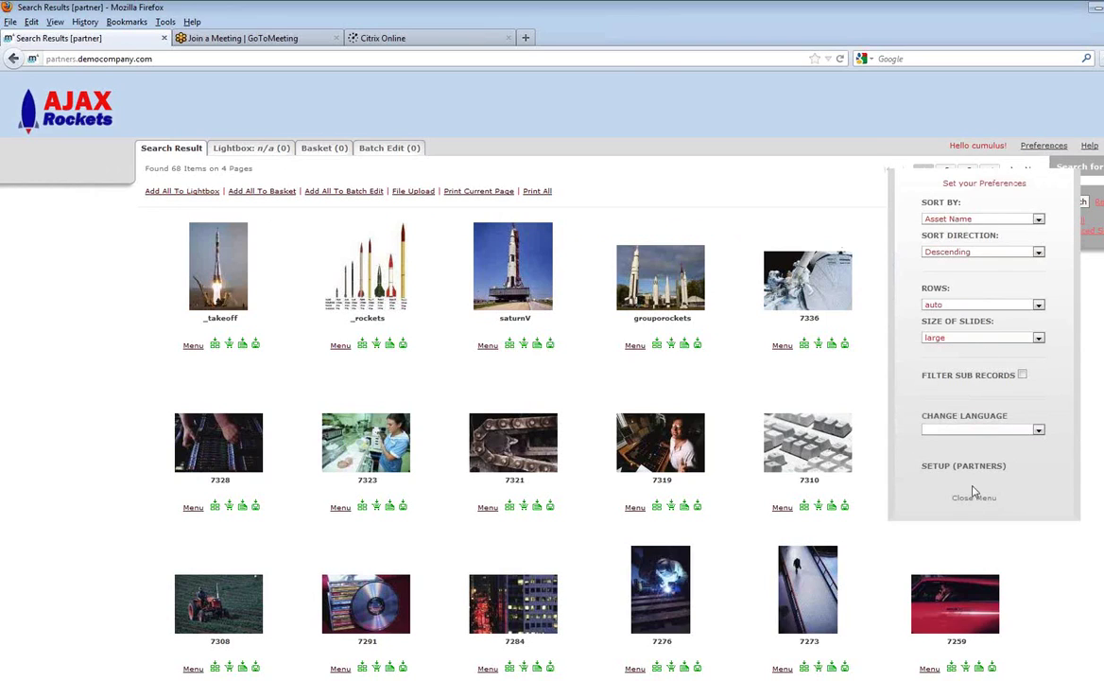
{"action": "left_click", "coordinate": [972, 467]}
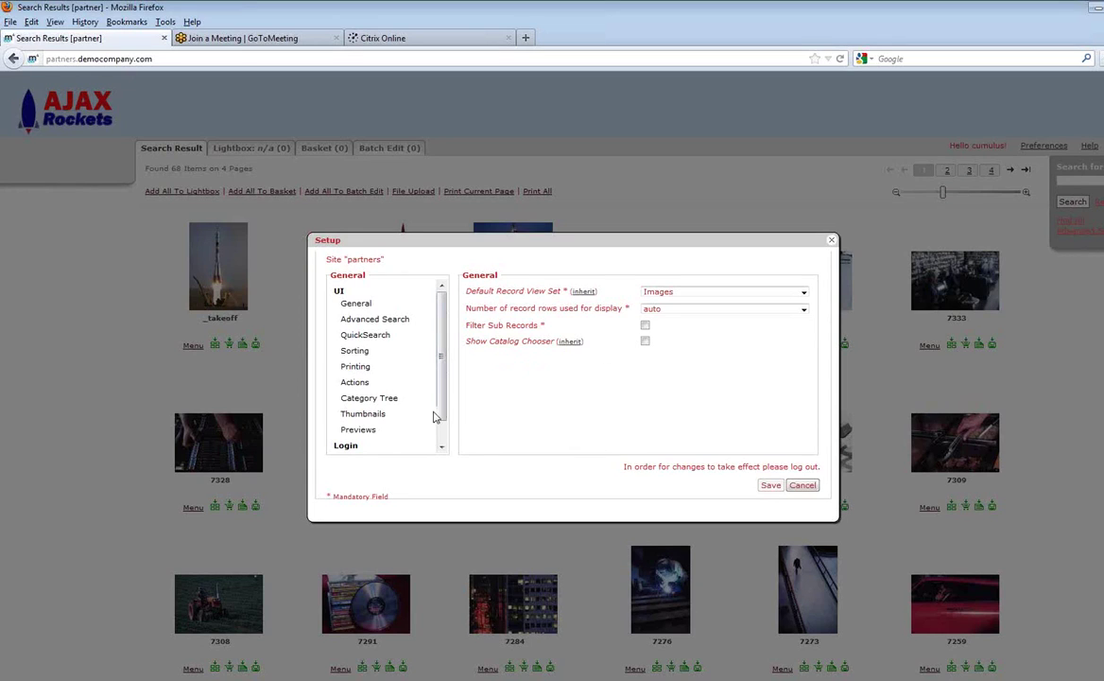
{"action": "left_click_drag", "start_coordinate": [442, 416], "coordinate": [442, 432]}
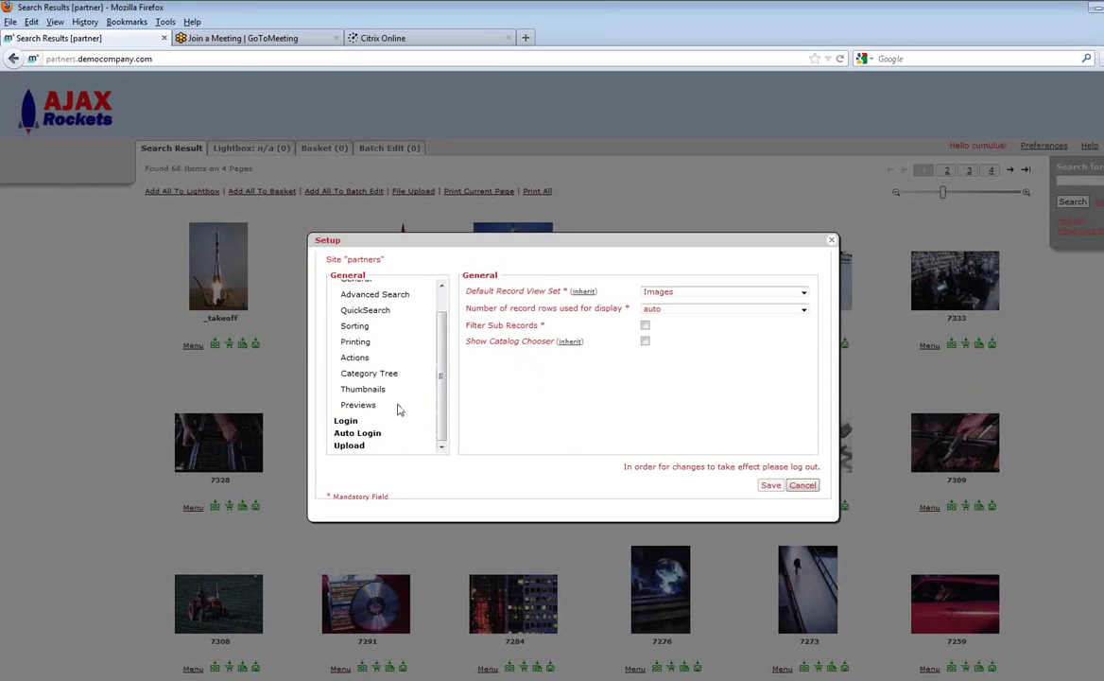
{"action": "left_click", "coordinate": [374, 374]}
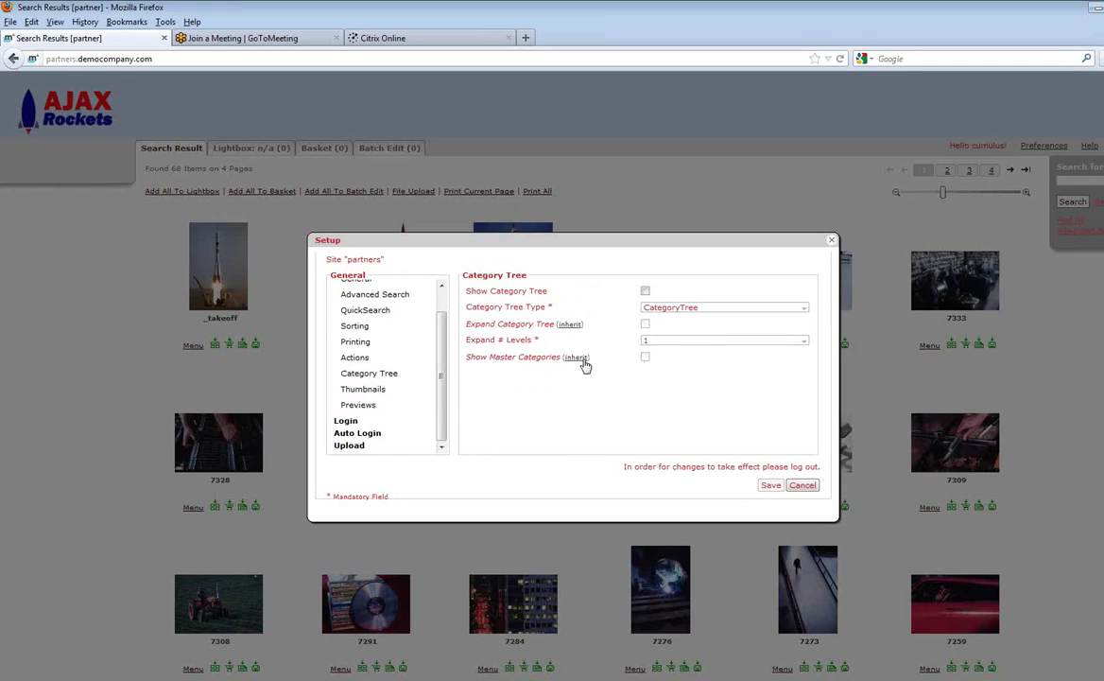
{"action": "left_click", "coordinate": [803, 485]}
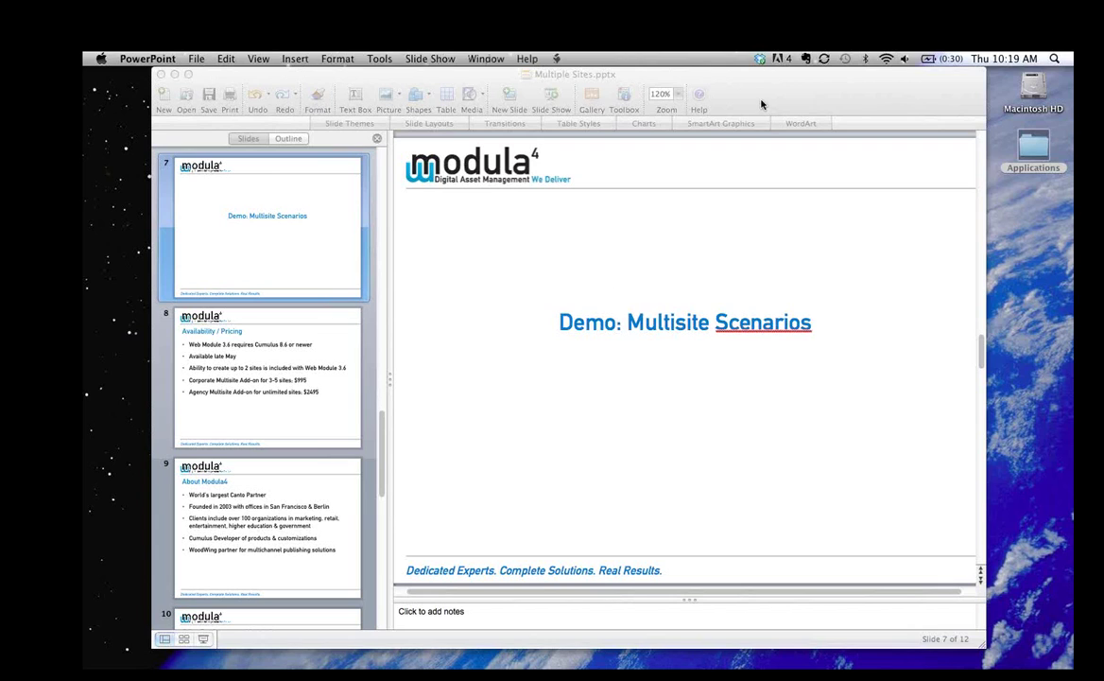
Switch to the Multiple Sites.pptx presentation in PowerPoint, start the slide show from slide 7 and advance to the Availability / Pricing slide
{"action": "left_click", "coordinate": [761, 101]}
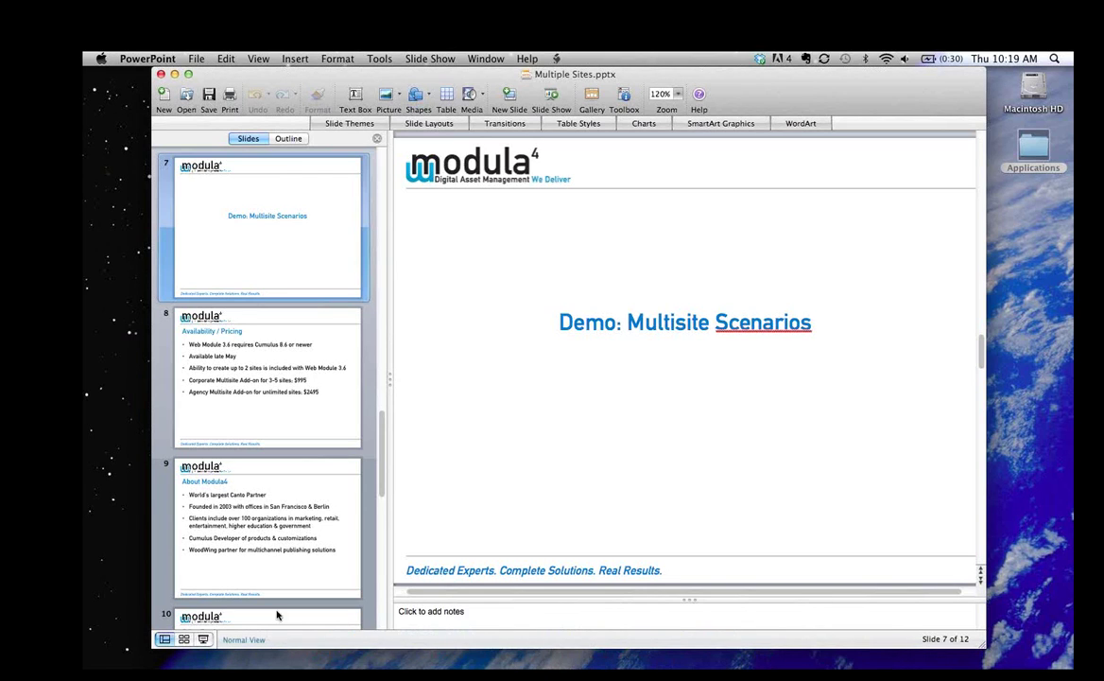
{"action": "left_click", "coordinate": [202, 639]}
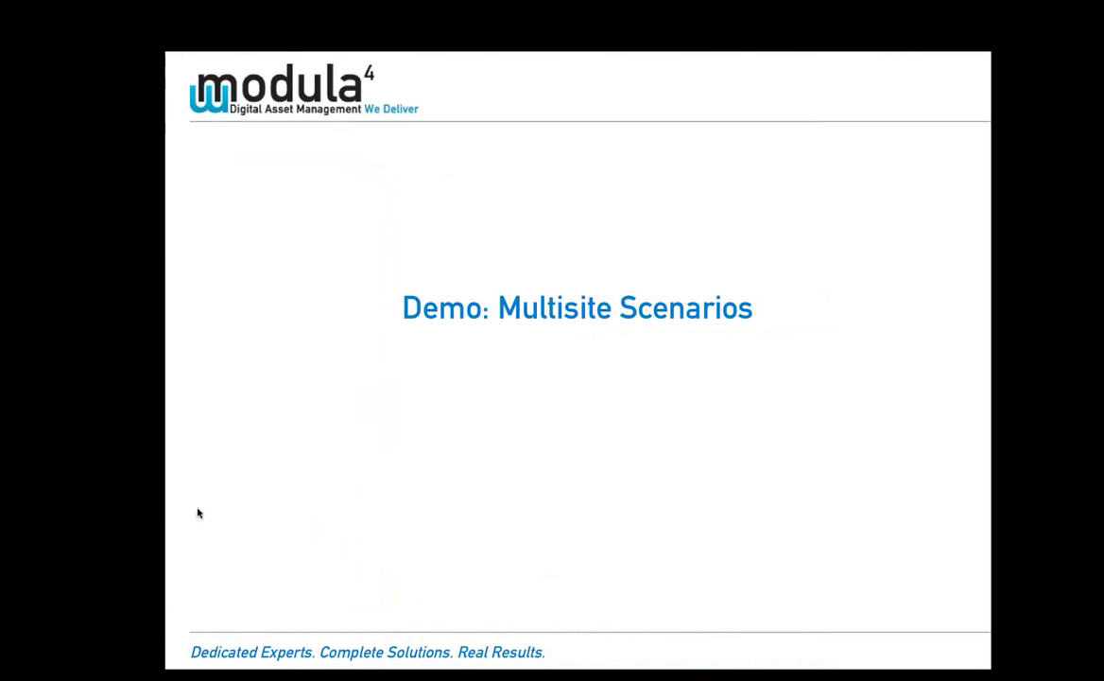
{"action": "left_click", "coordinate": [197, 513]}
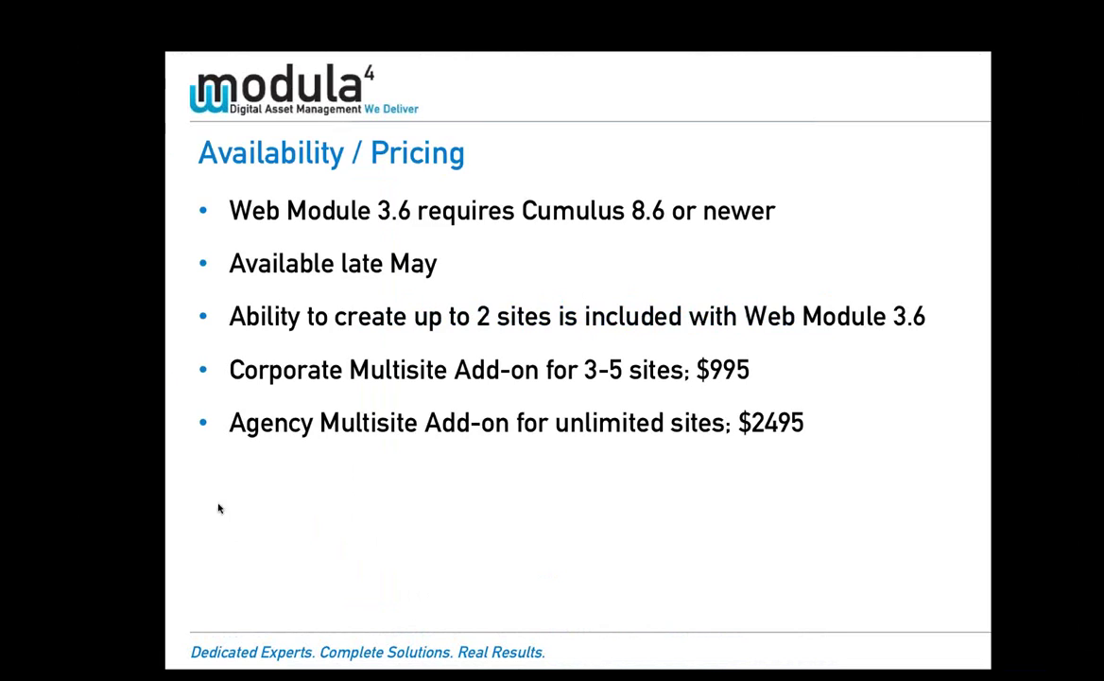